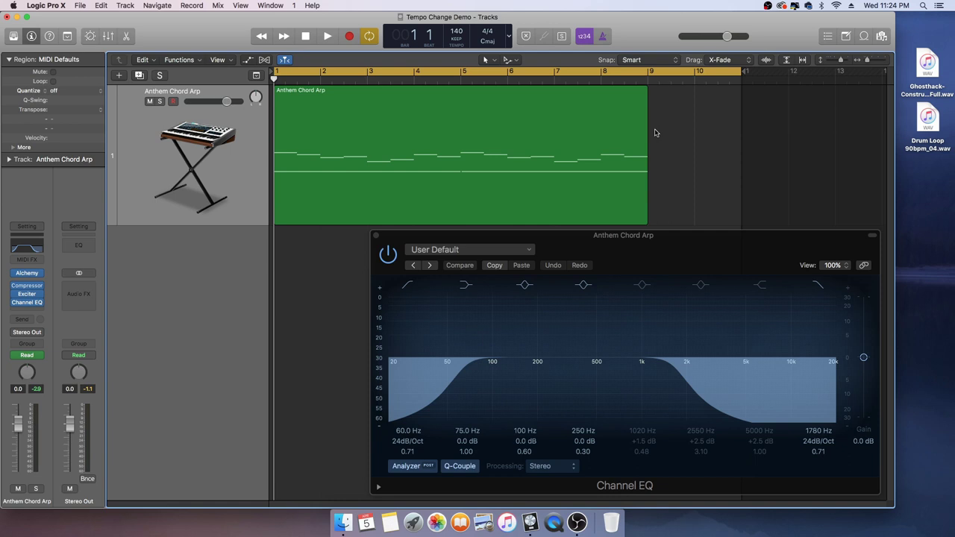
# Play the Anthem Chord Arp, return the playhead to the start, and close the Channel EQ window
pyautogui.press('space')
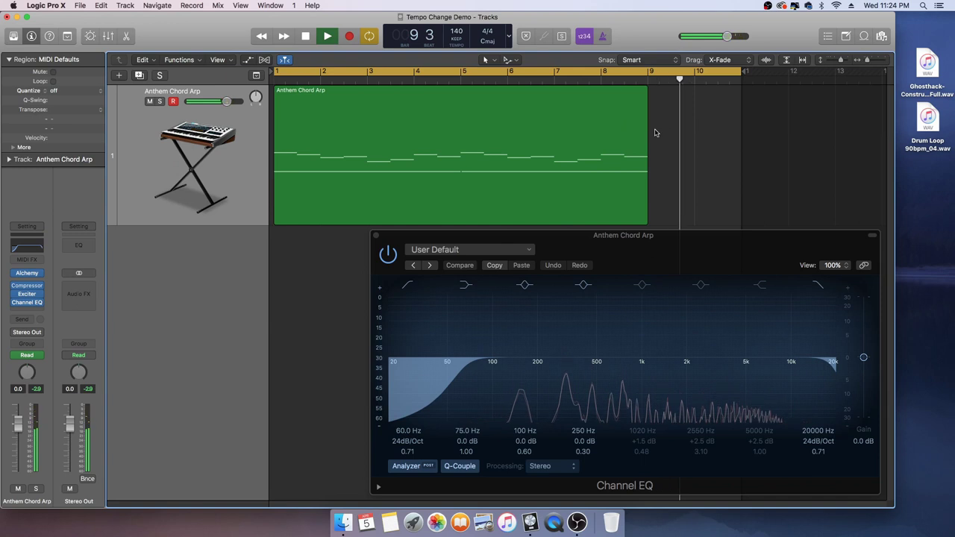
pyautogui.press('space')
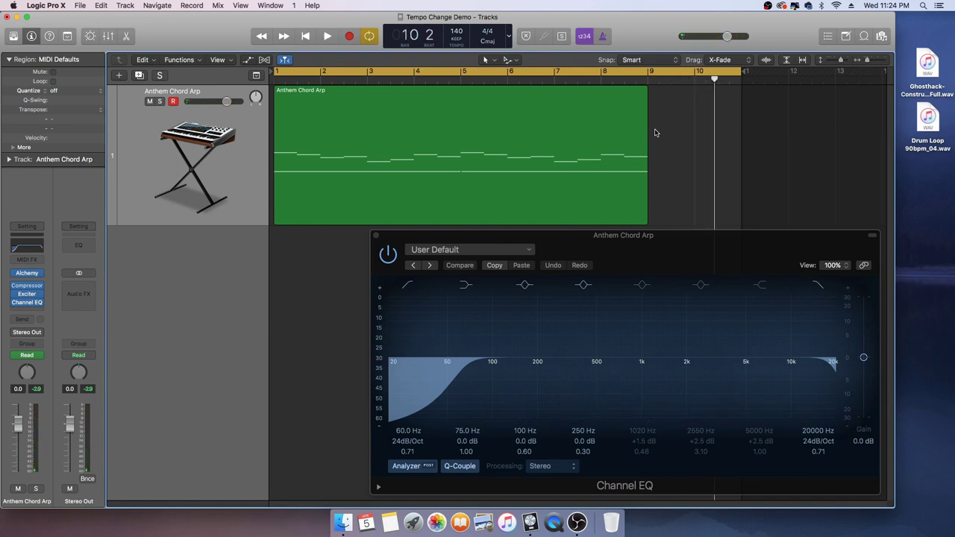
pyautogui.click(461, 79)
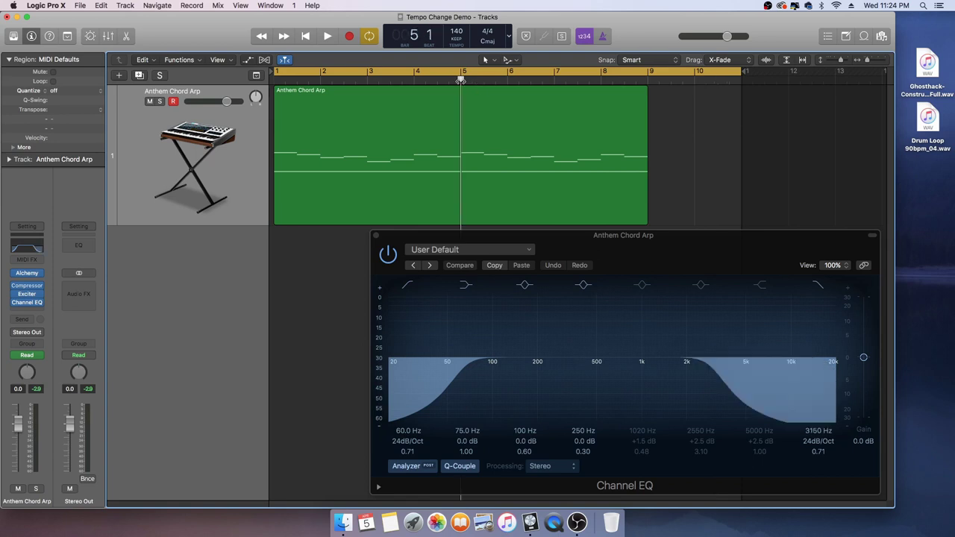
pyautogui.press('Return')
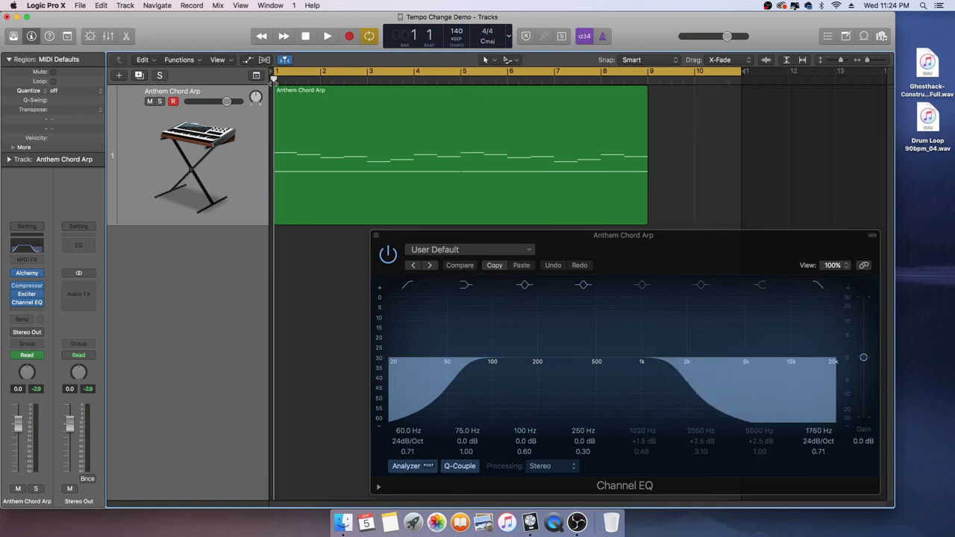
pyautogui.click(377, 238)
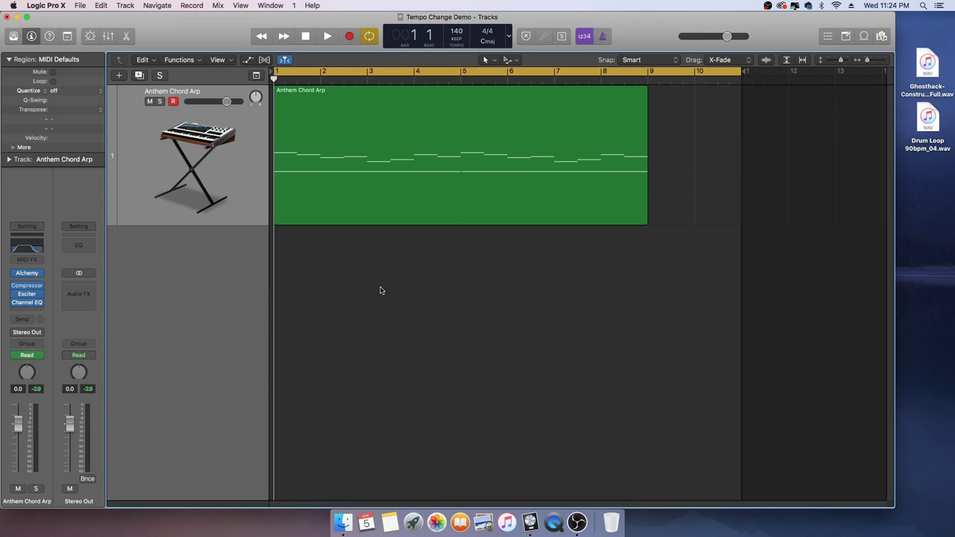
# Quick Look preview the Drum Loop 90bpm_04.wav file on the desktop, then close it
pyautogui.click(924, 174)
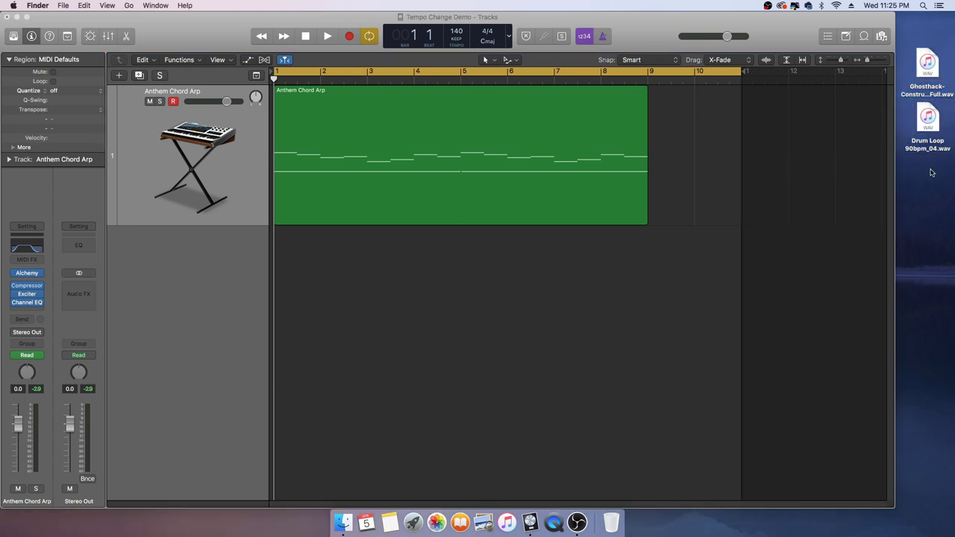
pyautogui.click(929, 146)
pyautogui.press('space')
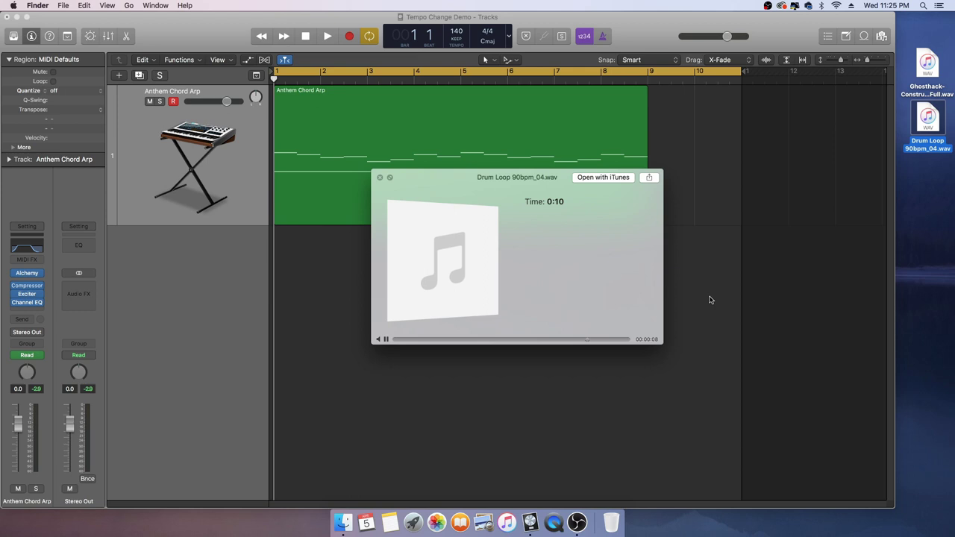
pyautogui.press('space')
# Quick Look preview Ghosthack-Construction Kit 130 Techno 4 Full.wav, then close the preview
pyautogui.click(709, 298)
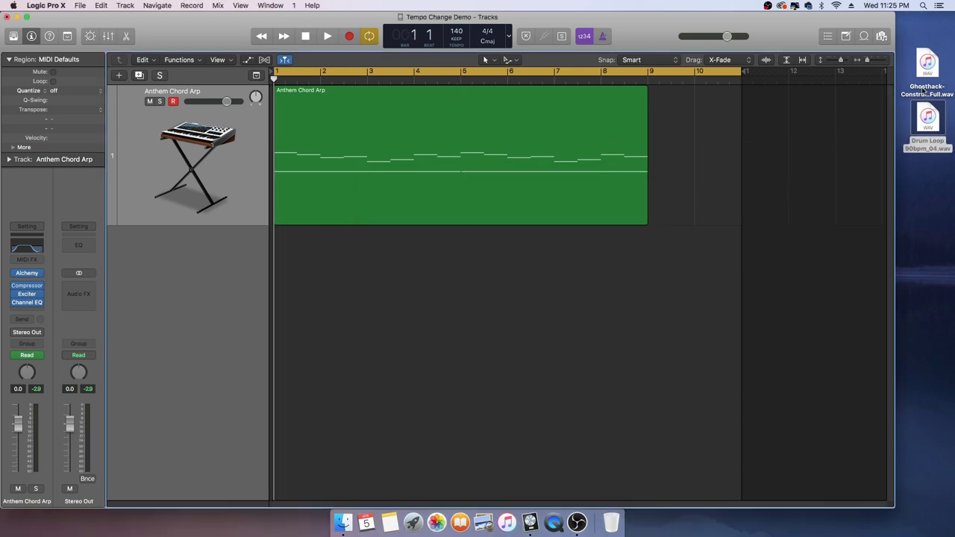
pyautogui.click(924, 90)
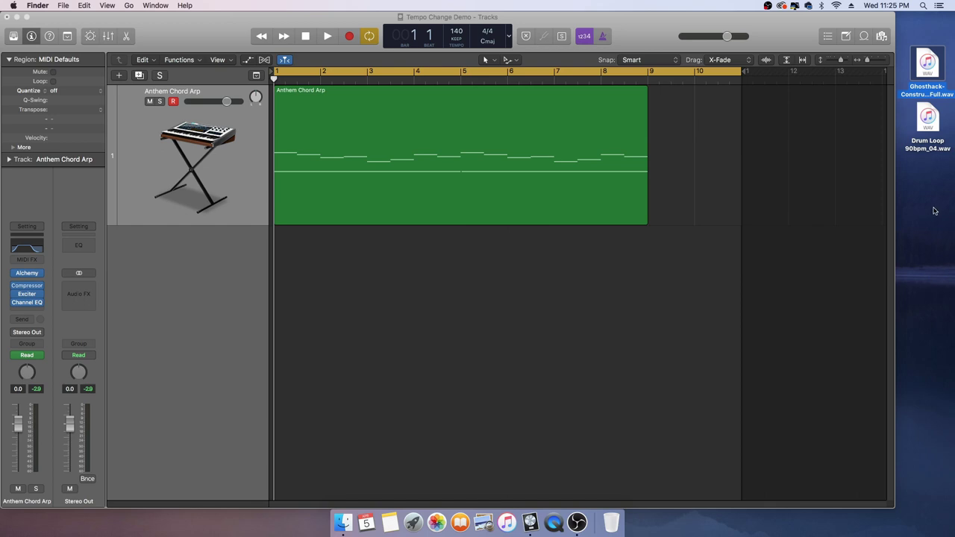
pyautogui.press('space')
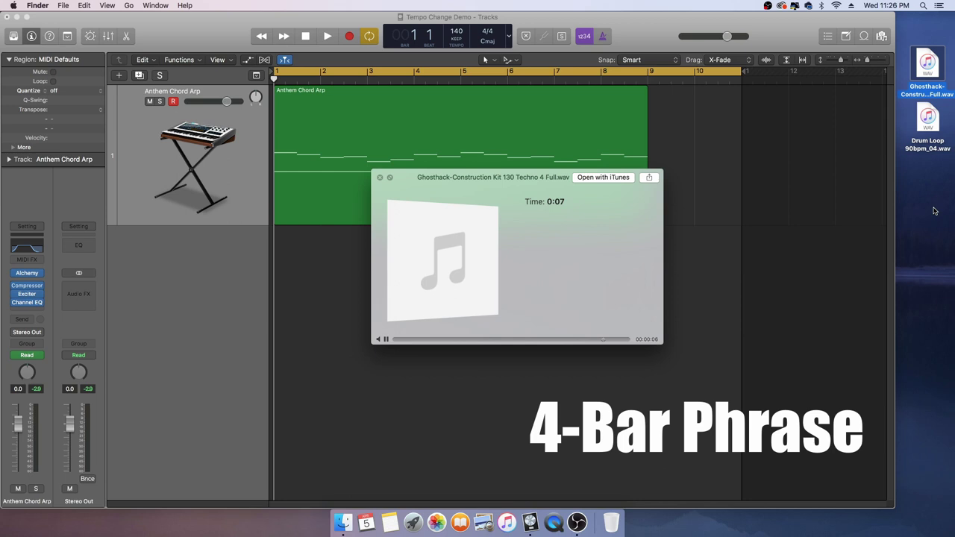
pyautogui.press('space')
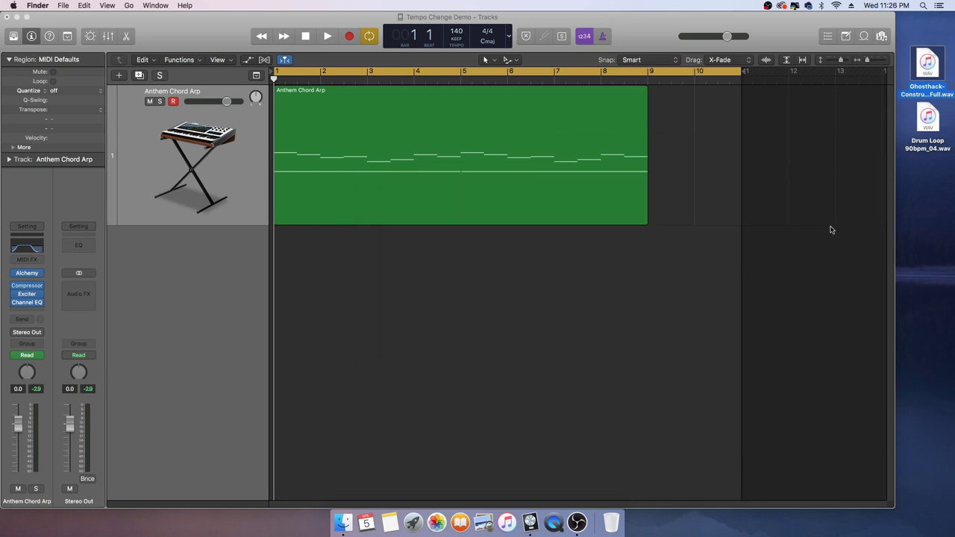
# Drop Drum Loop 90bpm_04.wav on a new track below the arp, play it with the arp, and solo it
pyautogui.click(813, 271)
pyautogui.moveTo(931, 149); pyautogui.dragTo(279, 314)
pyautogui.click(122, 258)
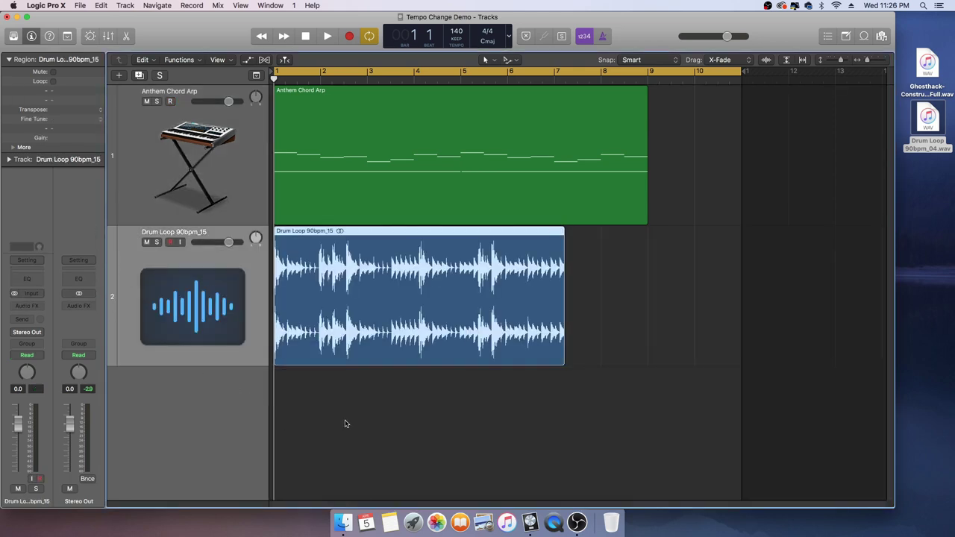
pyautogui.press('space')
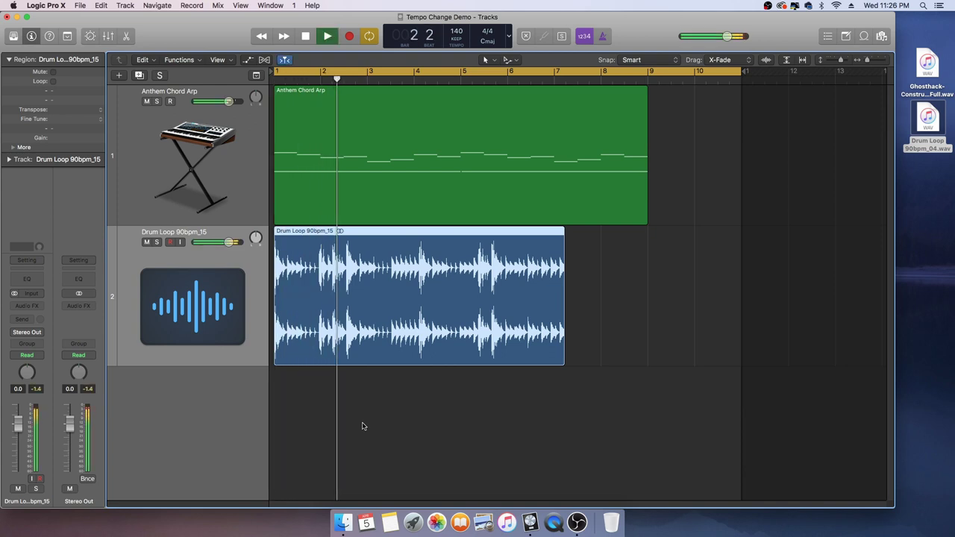
pyautogui.press('space')
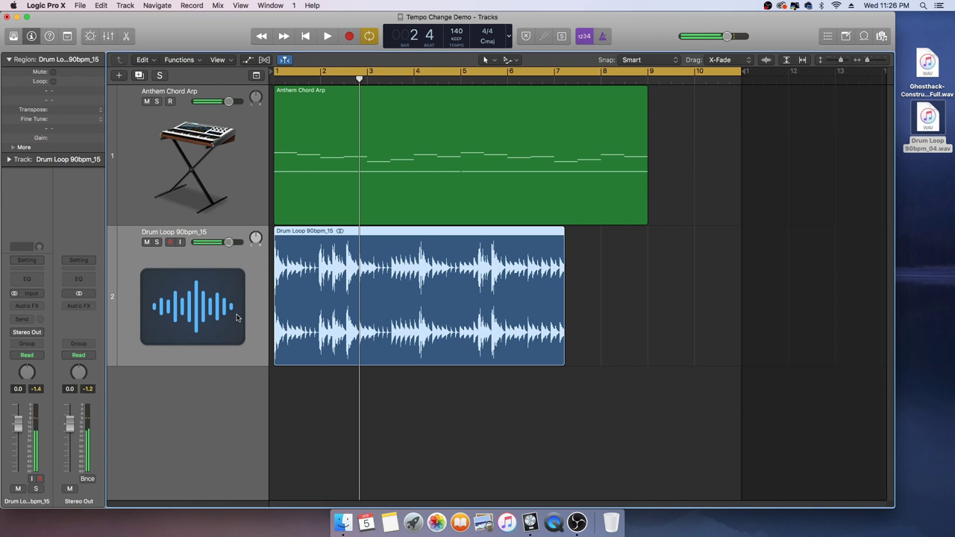
pyautogui.click(157, 243)
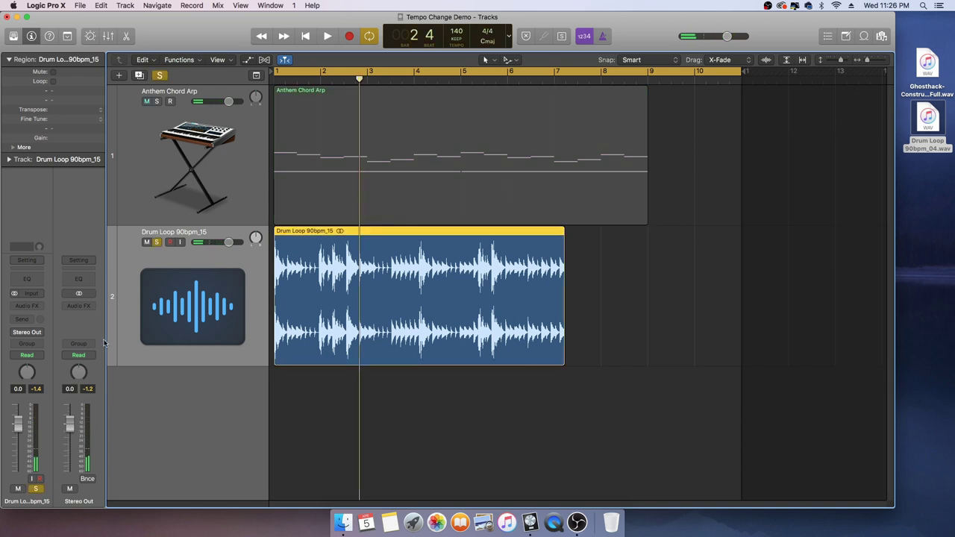
# Insert a stereo BPM Counter on the drum track and play until it reads 90.1 BPM
pyautogui.click(37, 306)
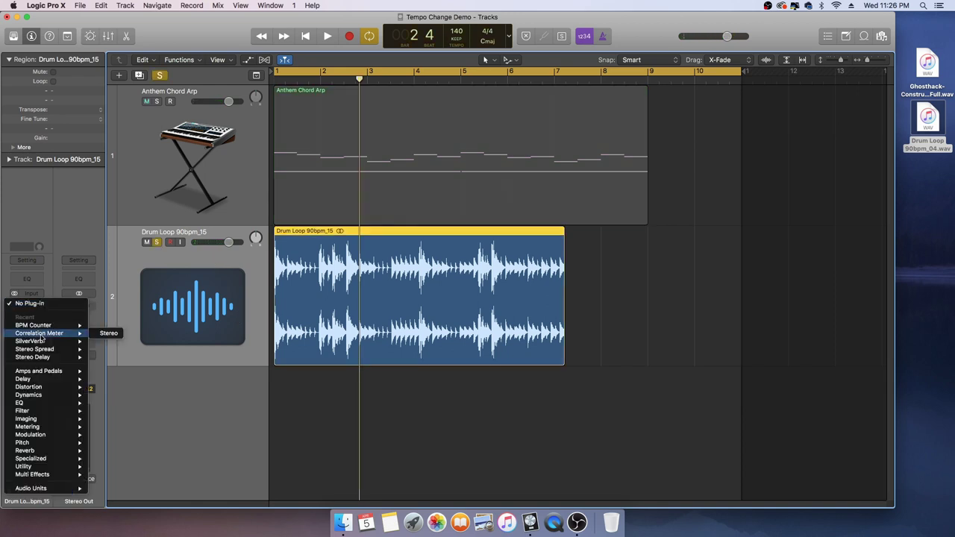
pyautogui.moveTo(67, 326)
pyautogui.click(111, 327)
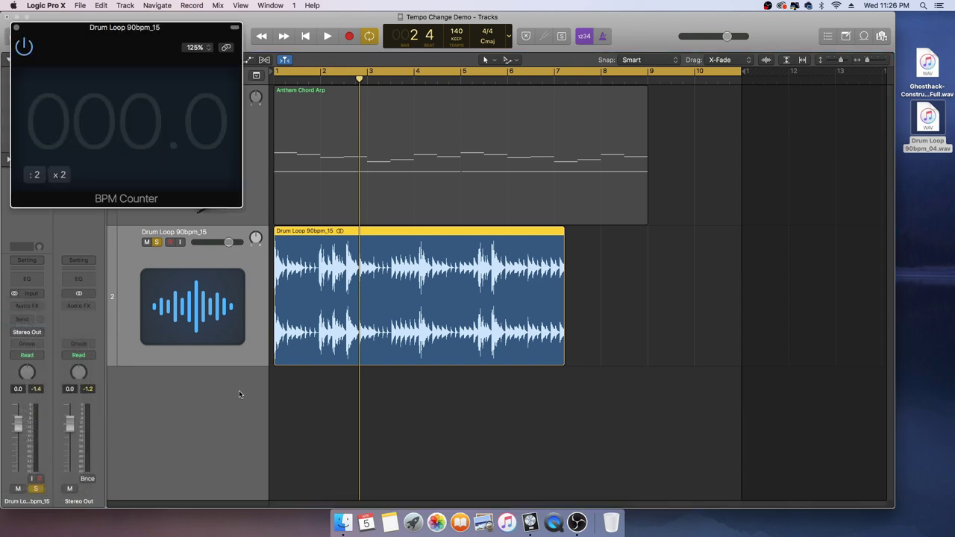
pyautogui.moveTo(77, 39); pyautogui.dragTo(642, 260)
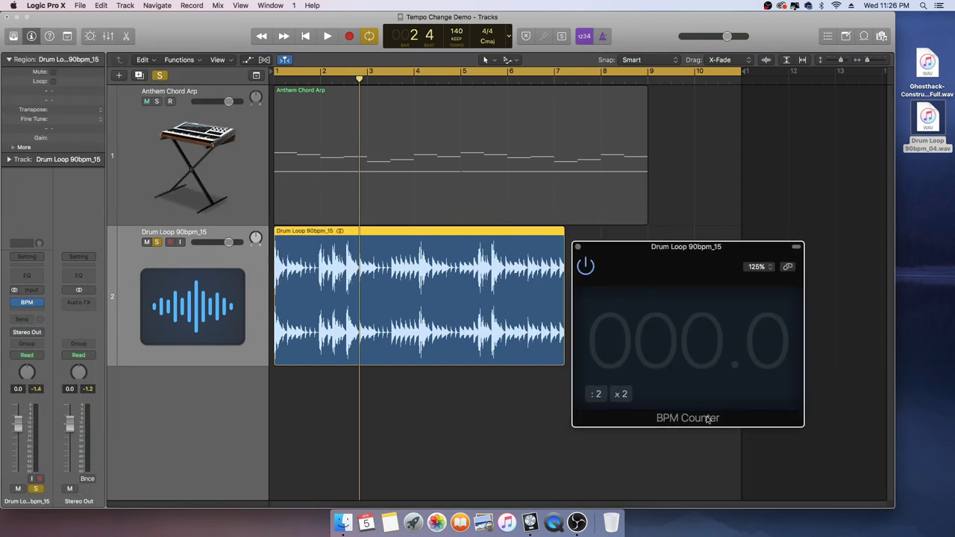
pyautogui.press('space')
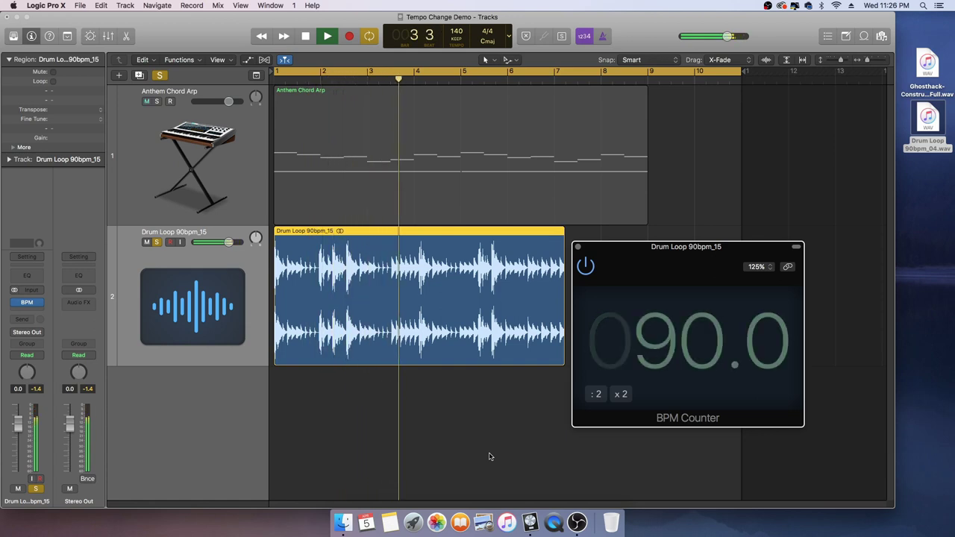
pyautogui.press('space')
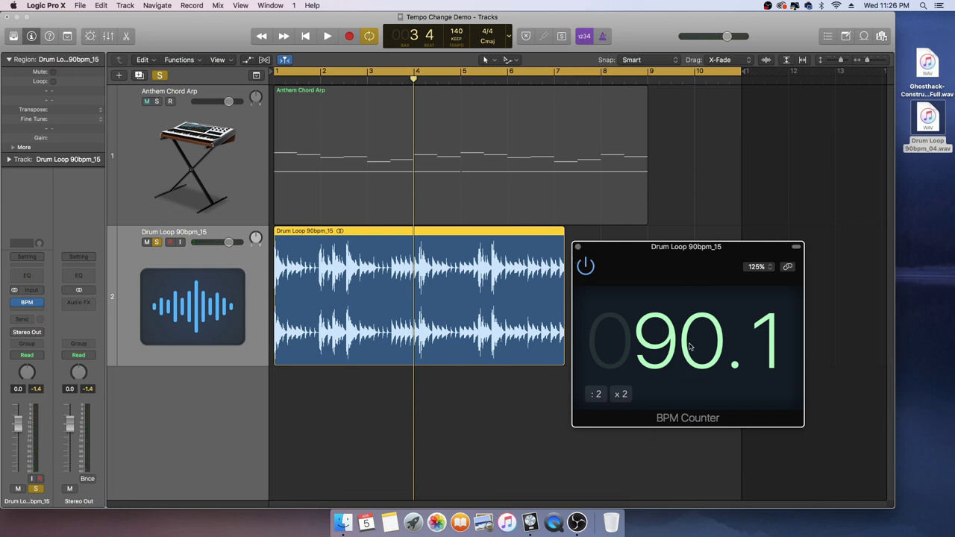
pyautogui.click(578, 247)
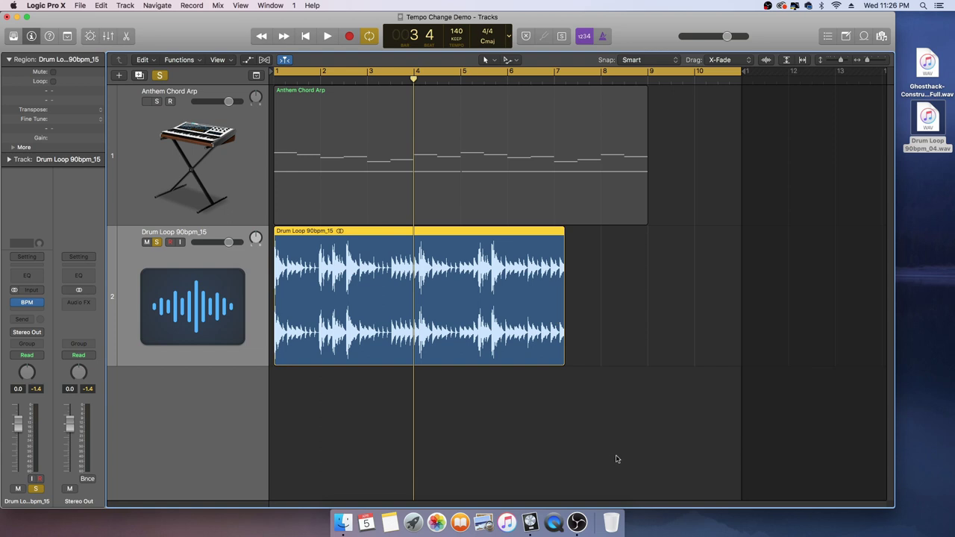
# Show the flex controls and toggle Flex off and back on for the drum loop track
pyautogui.click(263, 60)
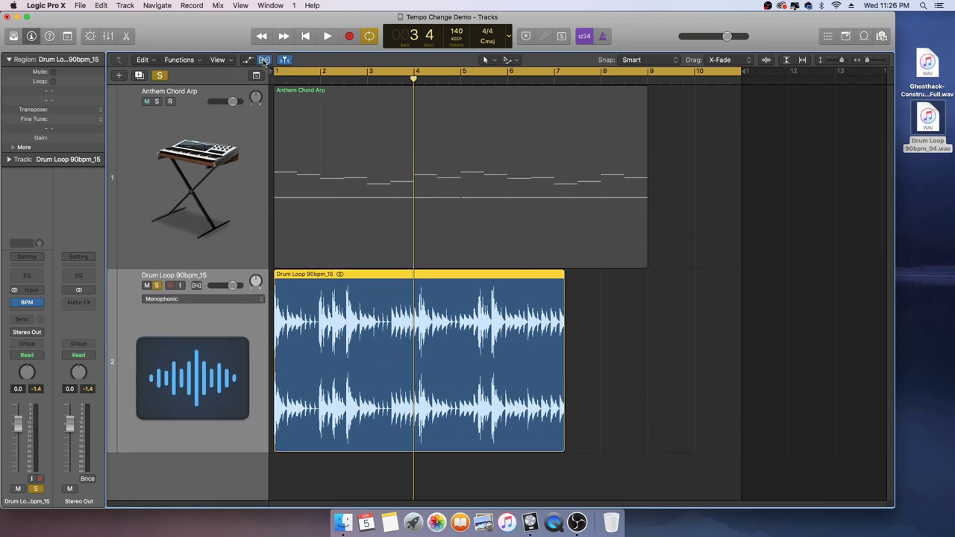
pyautogui.click(197, 287)
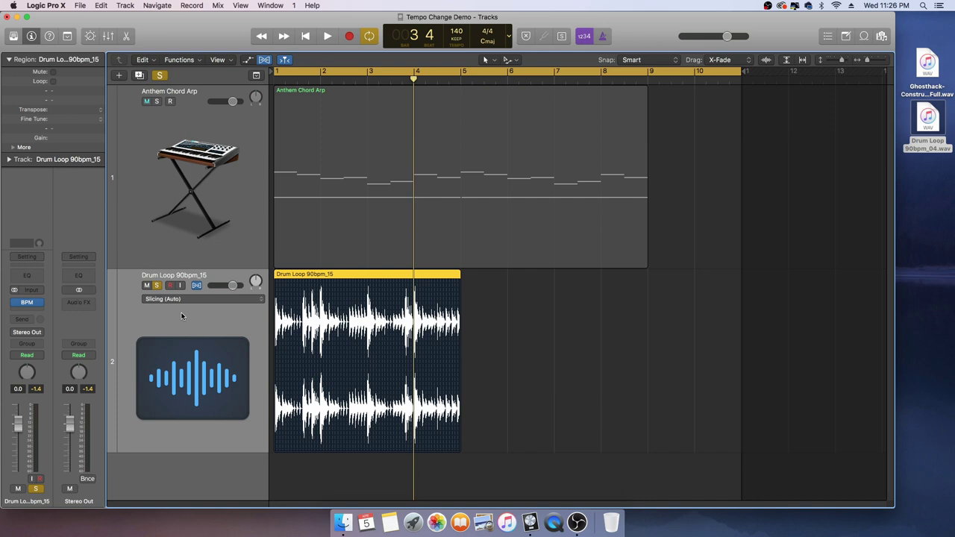
pyautogui.click(461, 82)
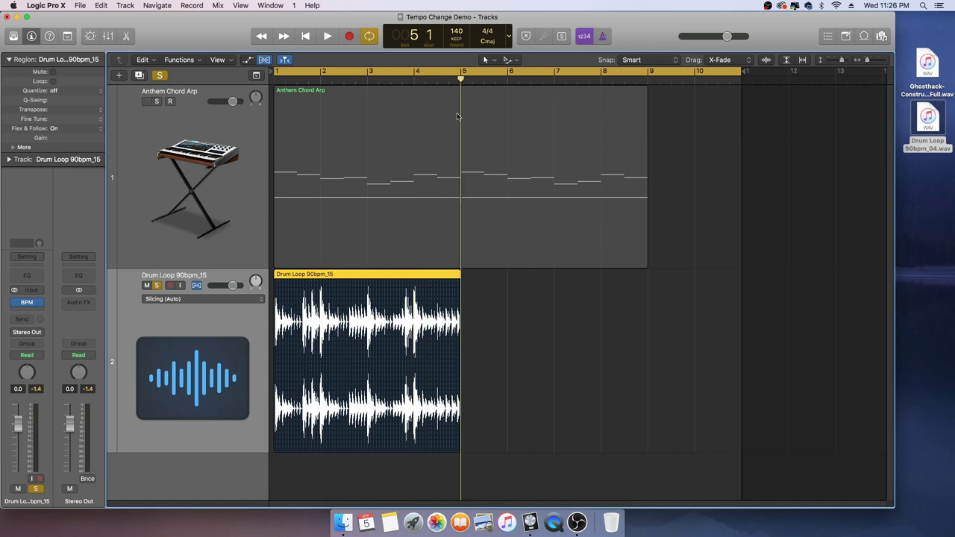
pyautogui.click(197, 288)
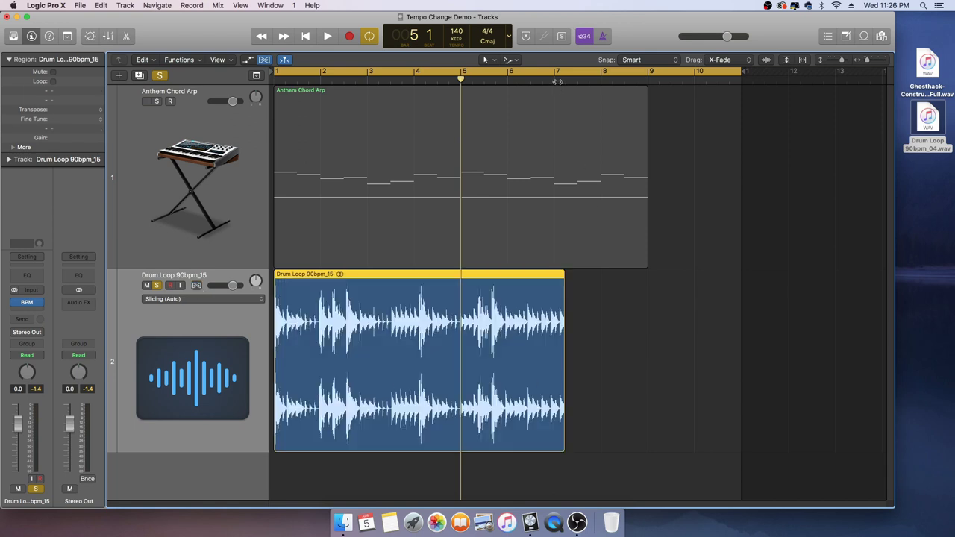
pyautogui.click(559, 81)
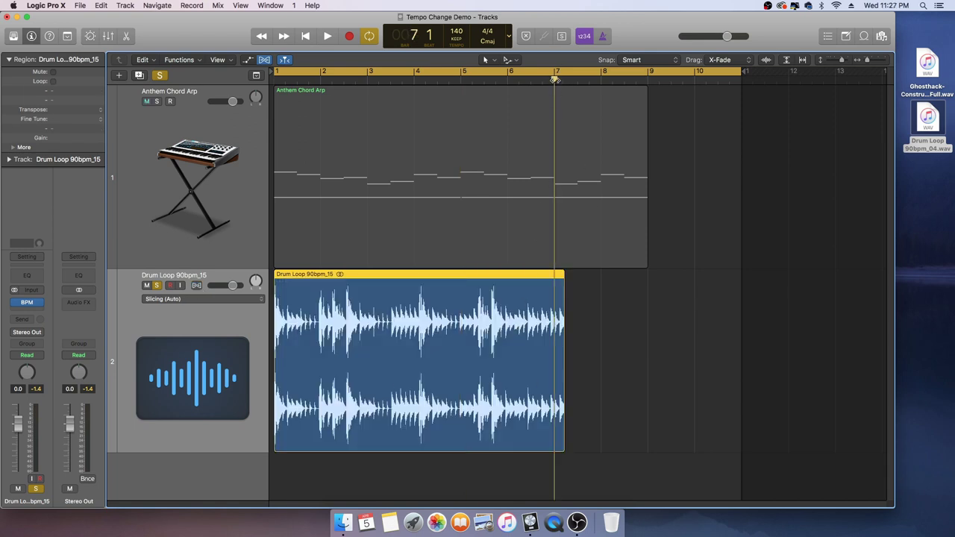
pyautogui.moveTo(555, 79); pyautogui.dragTo(565, 80)
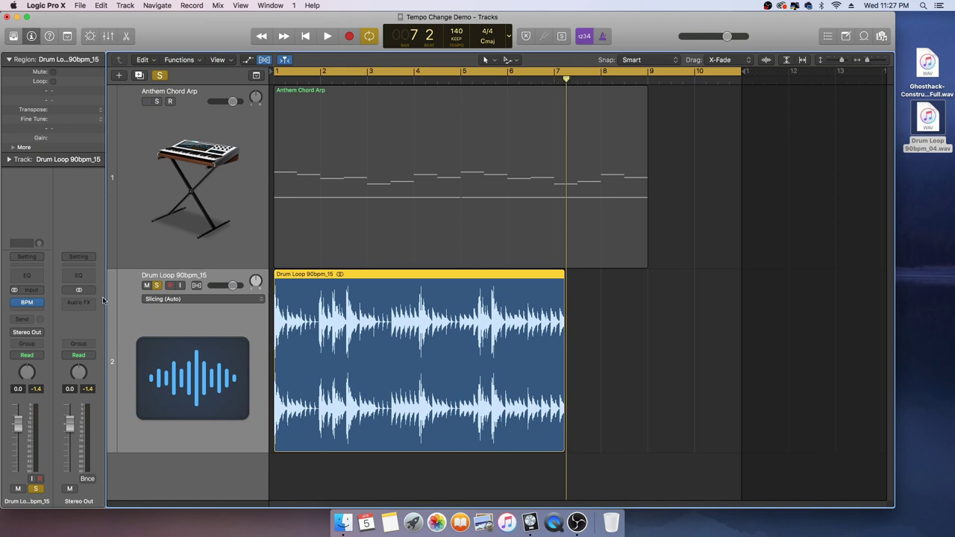
pyautogui.click(197, 286)
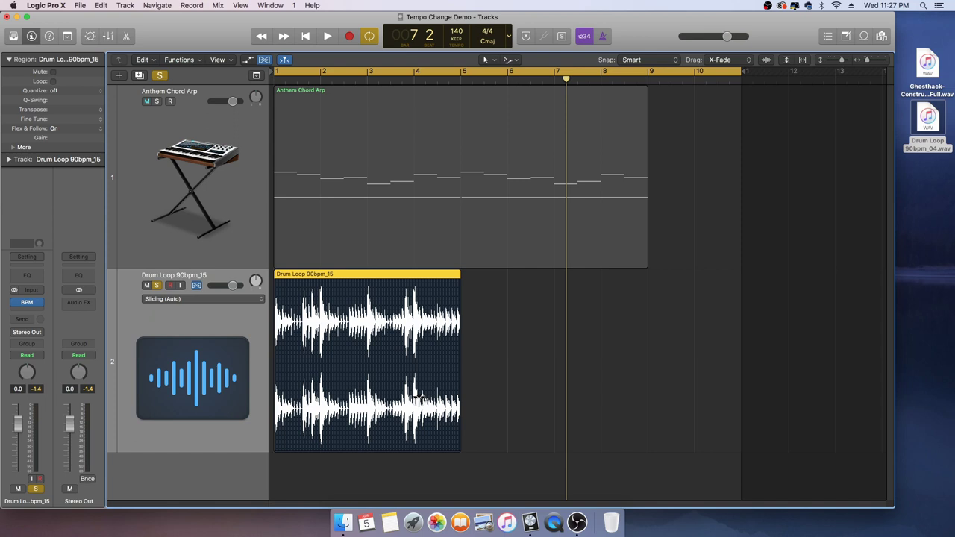
pyautogui.click(462, 77)
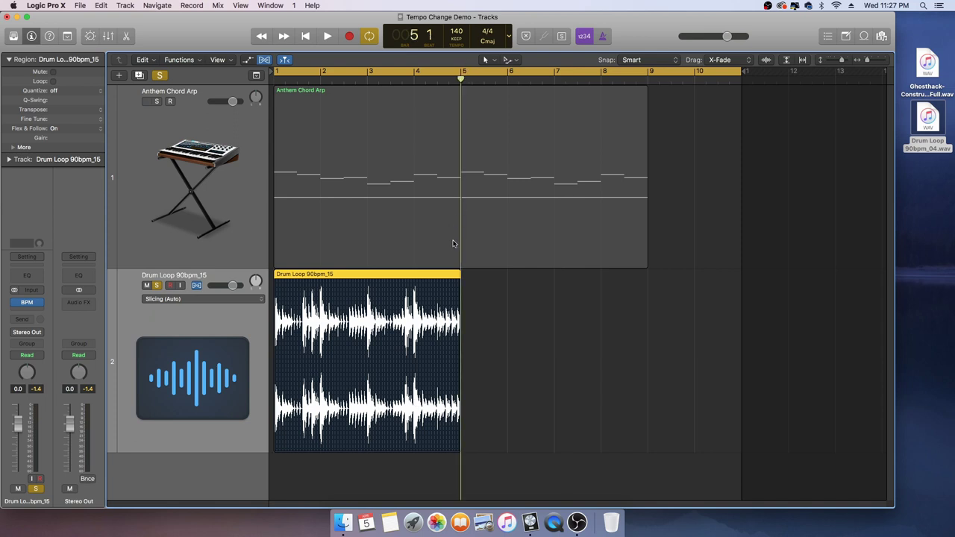
# Set the drum track's flex mode to Polyphonic, unsolo it, and lower its volume
pyautogui.click(155, 300)
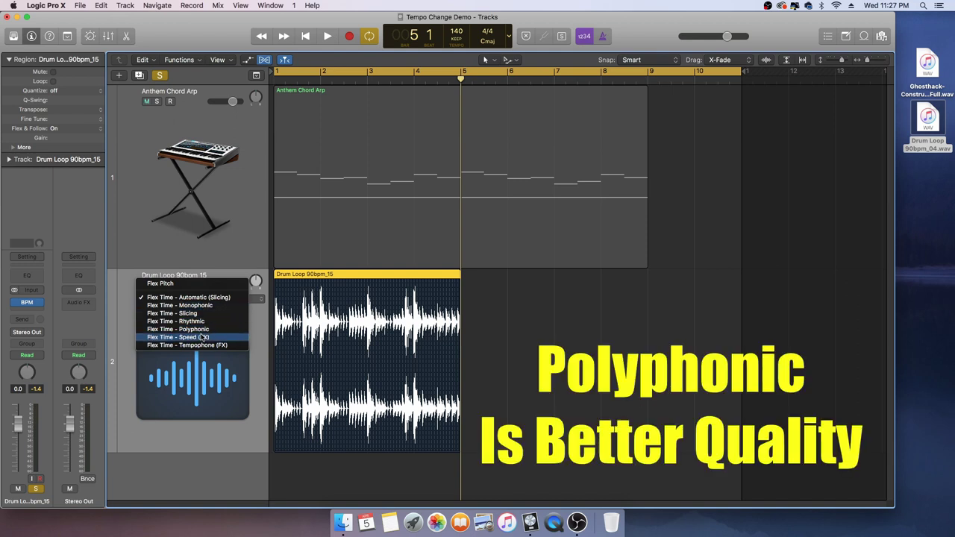
pyautogui.press('Up')
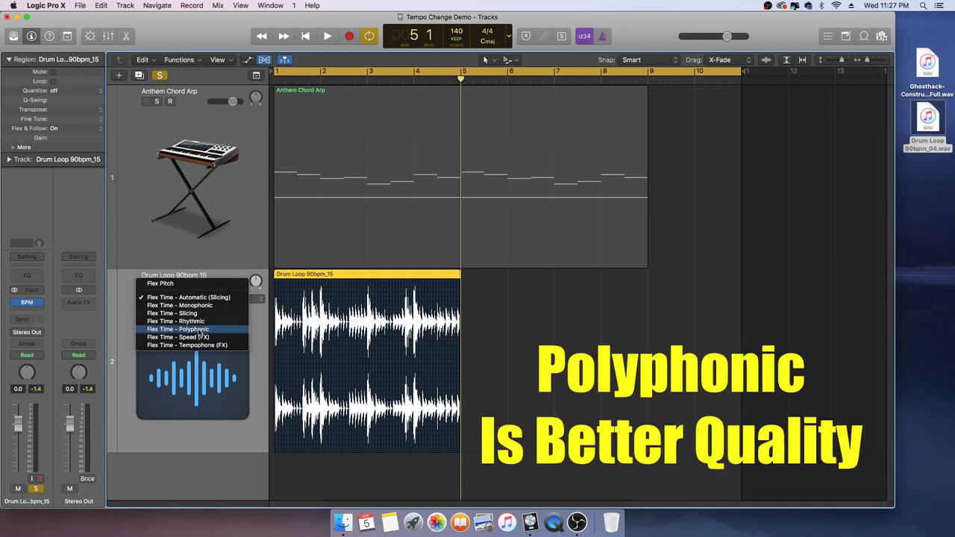
pyautogui.press('Return')
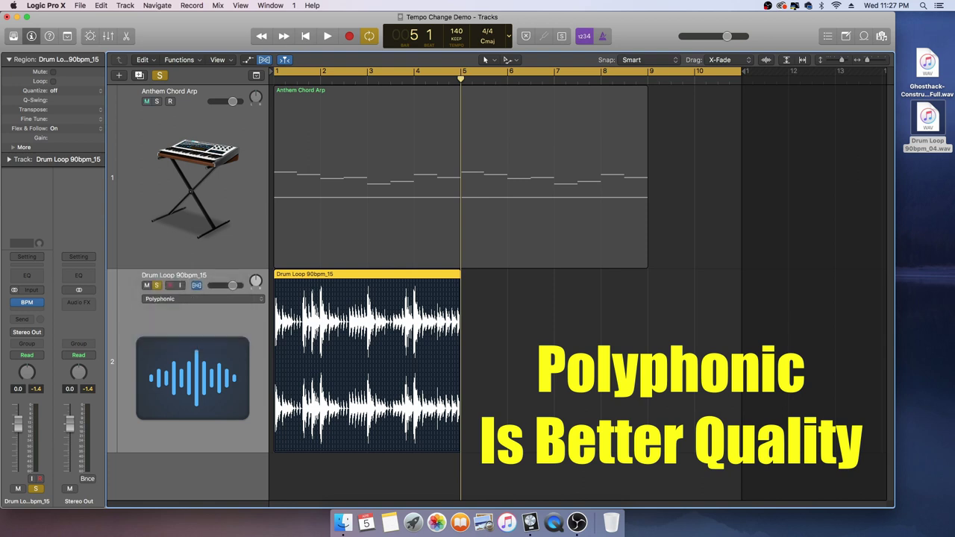
pyautogui.click(572, 353)
pyautogui.click(161, 76)
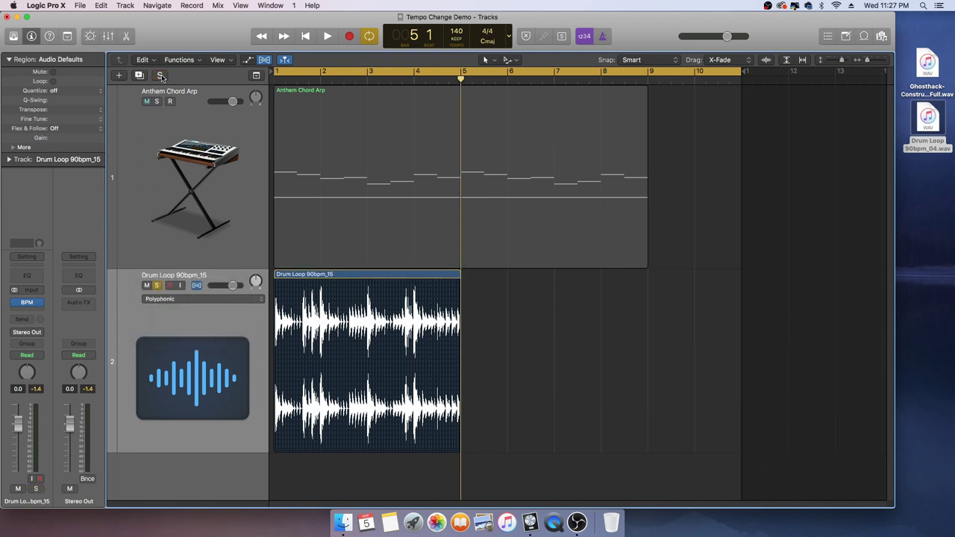
pyautogui.moveTo(20, 425); pyautogui.dragTo(21, 445)
# Repeat the drum region right after itself and play while BPM Counter reads about 139.9
pyautogui.click(276, 302)
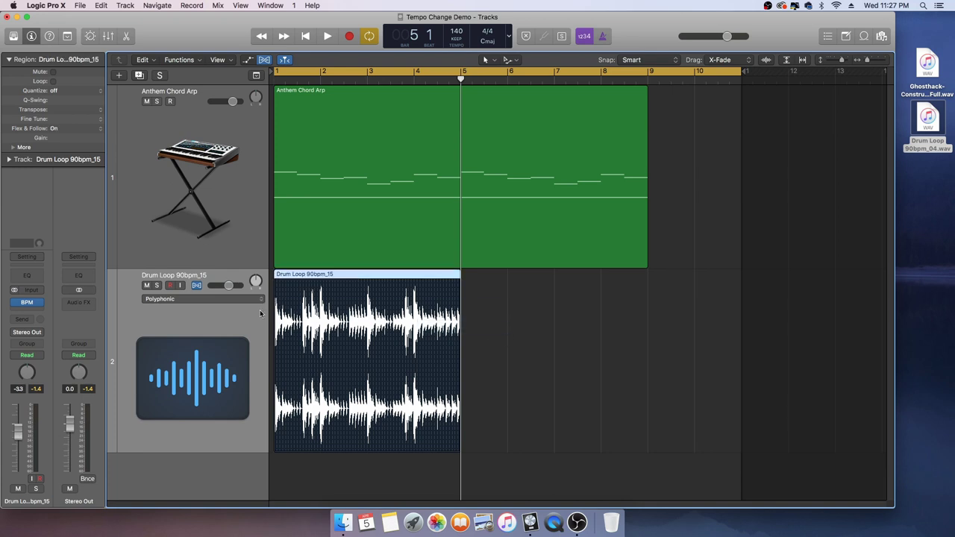
pyautogui.press('super+r')
pyautogui.press('space')
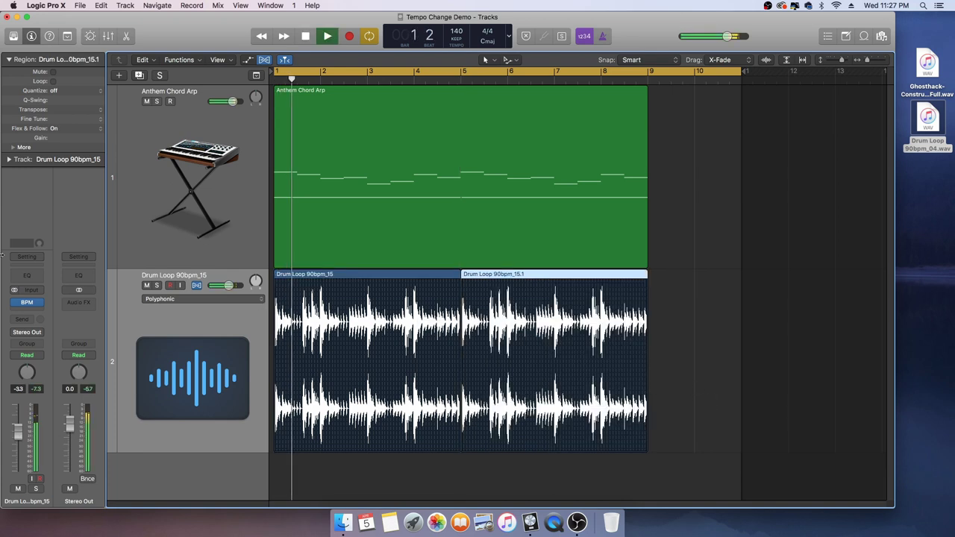
pyautogui.click(27, 302)
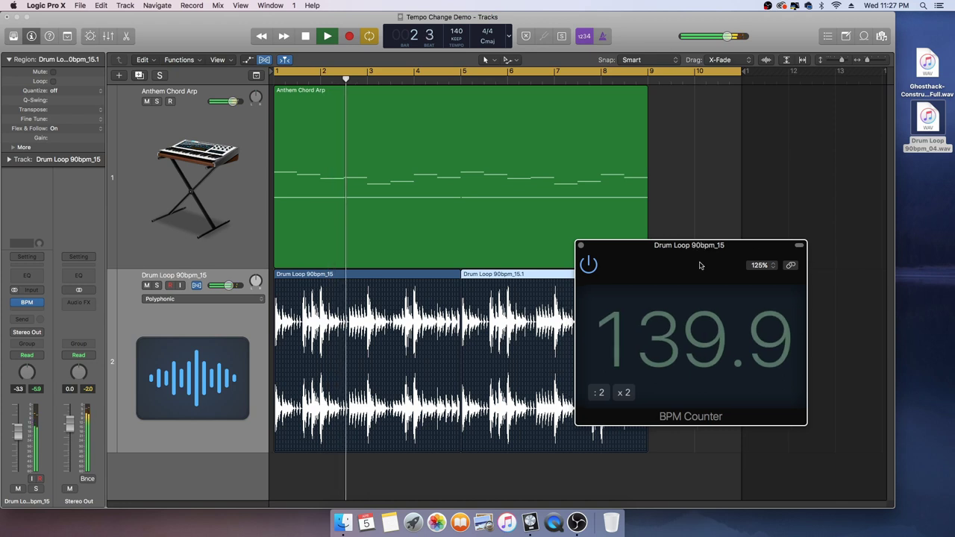
pyautogui.moveTo(700, 265); pyautogui.dragTo(781, 202)
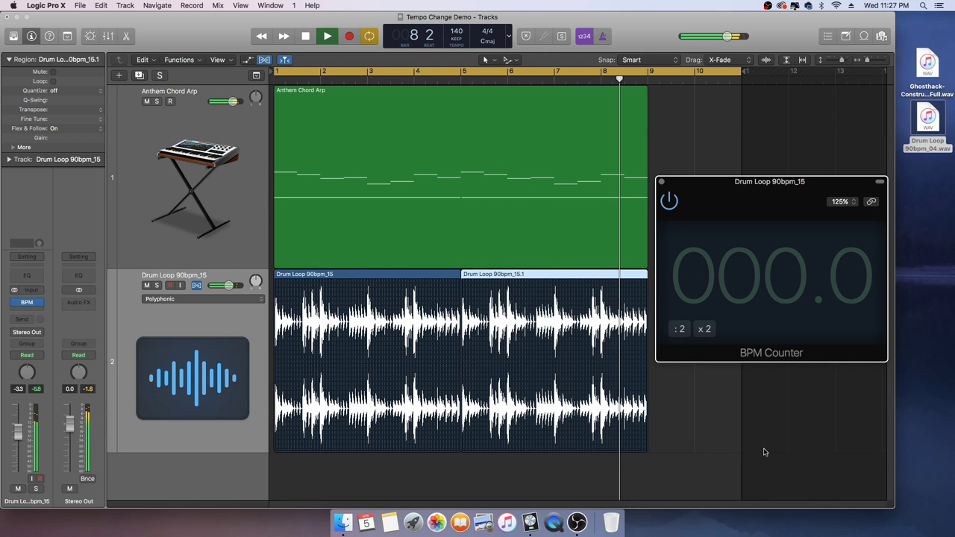
pyautogui.press('space')
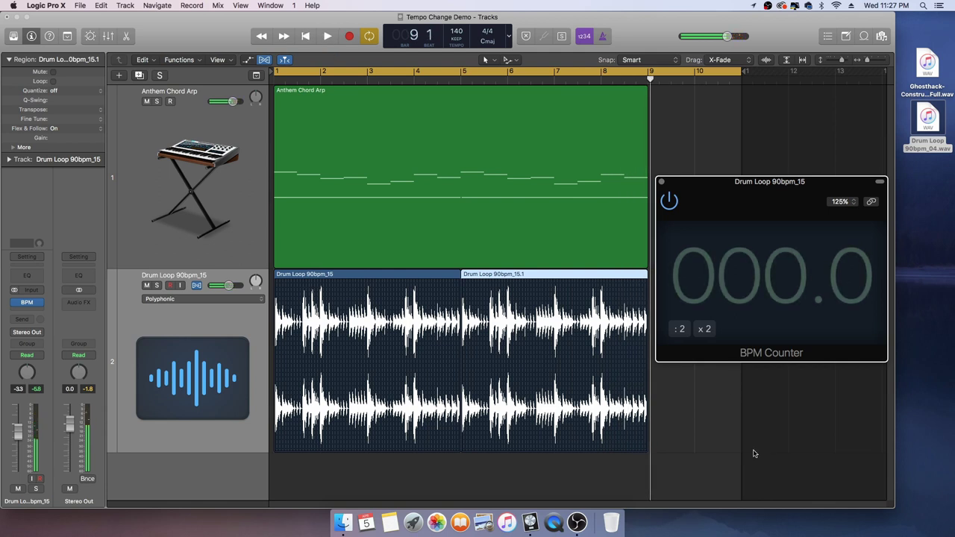
pyautogui.click(661, 181)
# Delete the repeated region and time-stretch the drum loop to end at bar 9, then play it
pyautogui.press('Delete')
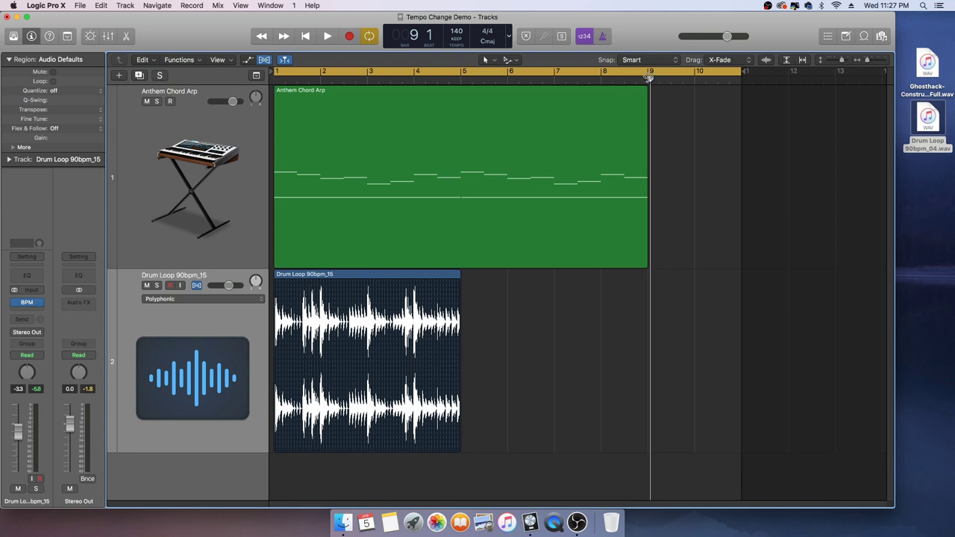
pyautogui.moveTo(650, 77); pyautogui.dragTo(648, 79)
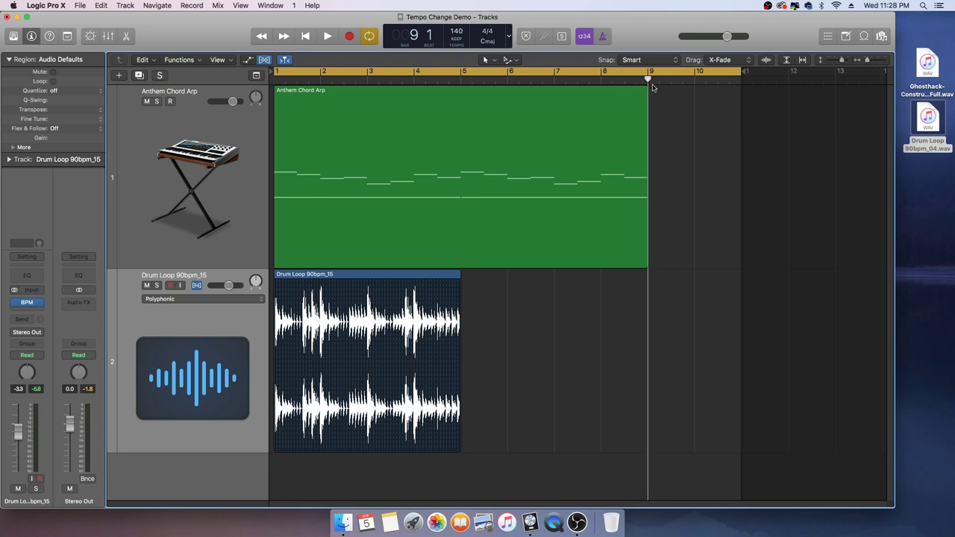
pyautogui.press('super+Right')
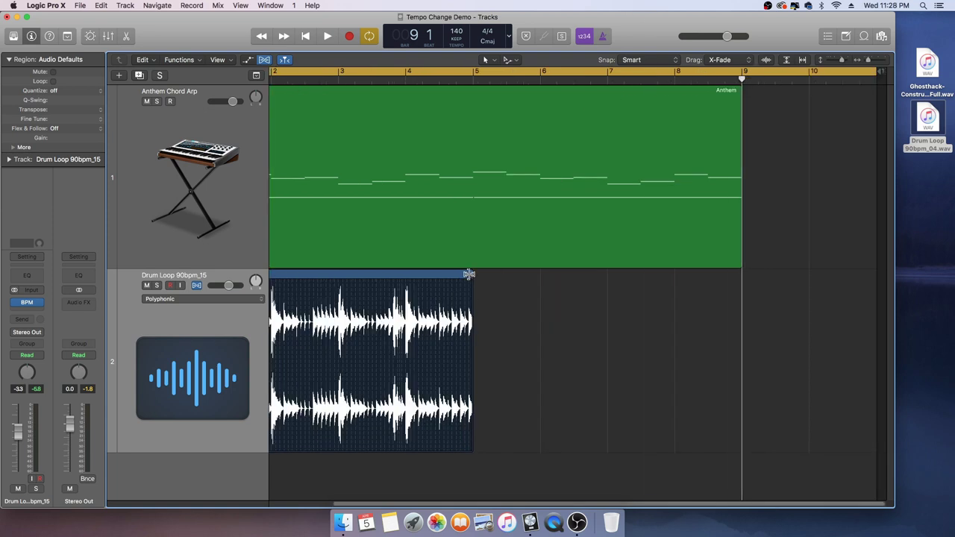
pyautogui.moveTo(469, 274); pyautogui.dragTo(742, 330)
pyautogui.moveTo(639, 502); pyautogui.dragTo(430, 495)
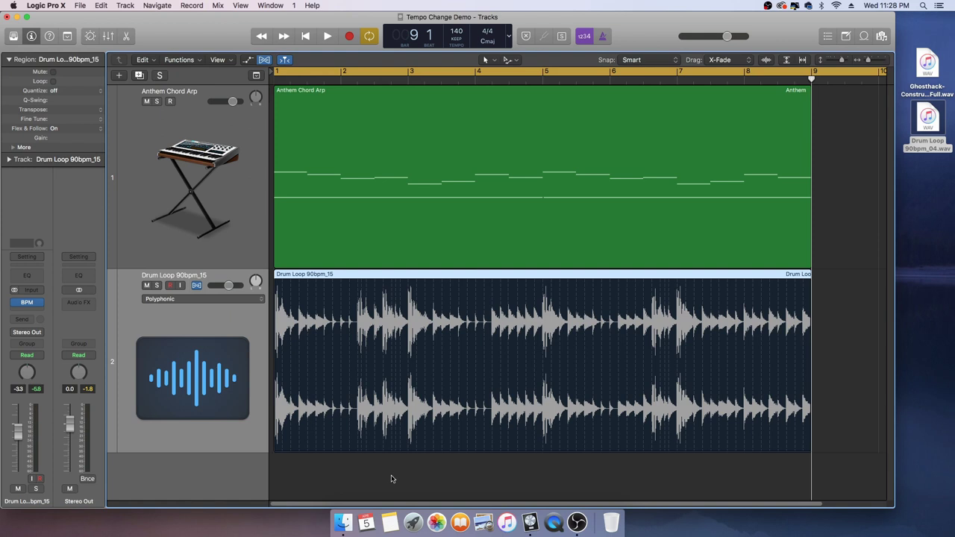
pyautogui.press('space')
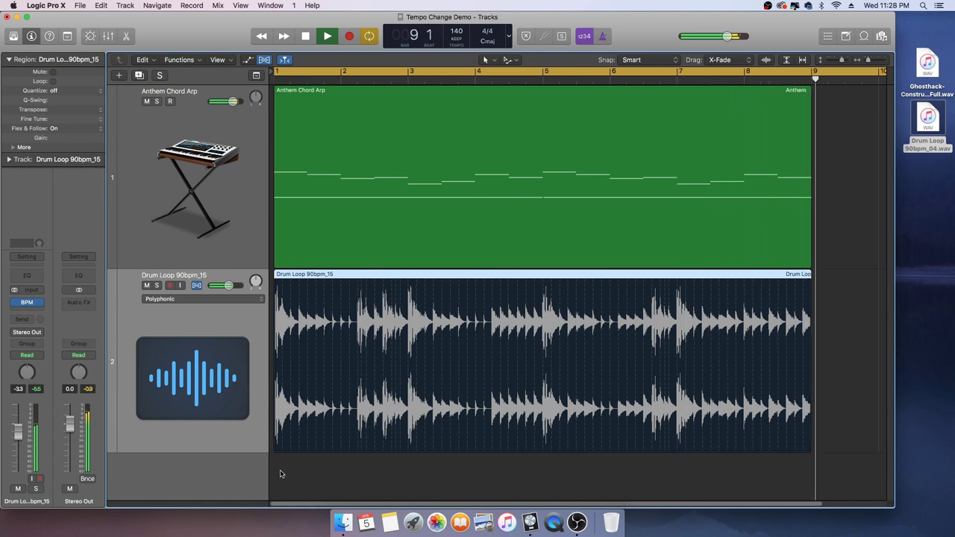
pyautogui.press('space')
# Replace the drum loop with the Ghosthack construction kit file and select its region
pyautogui.moveTo(928, 67); pyautogui.dragTo(695, 386)
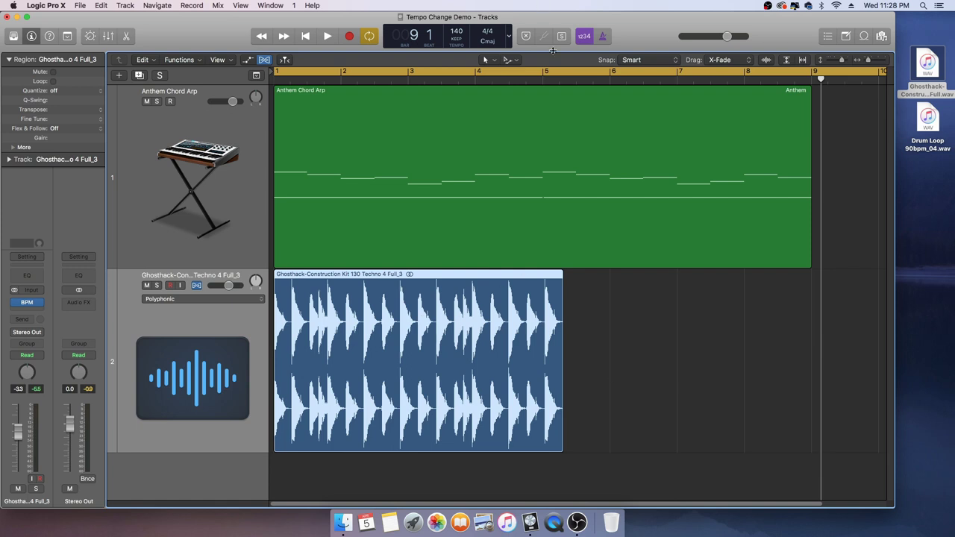
pyautogui.click(556, 80)
pyautogui.moveTo(555, 79); pyautogui.dragTo(564, 80)
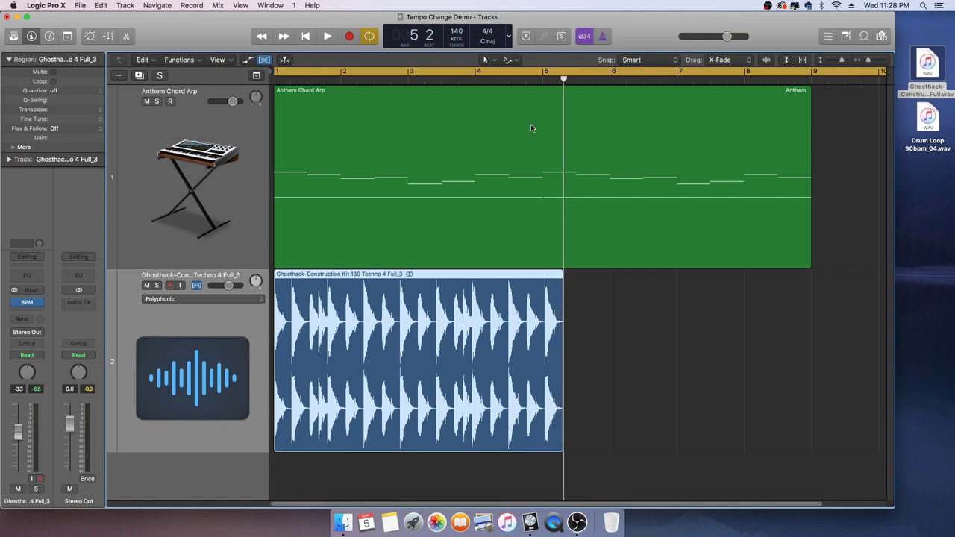
pyautogui.click(543, 80)
pyautogui.click(632, 342)
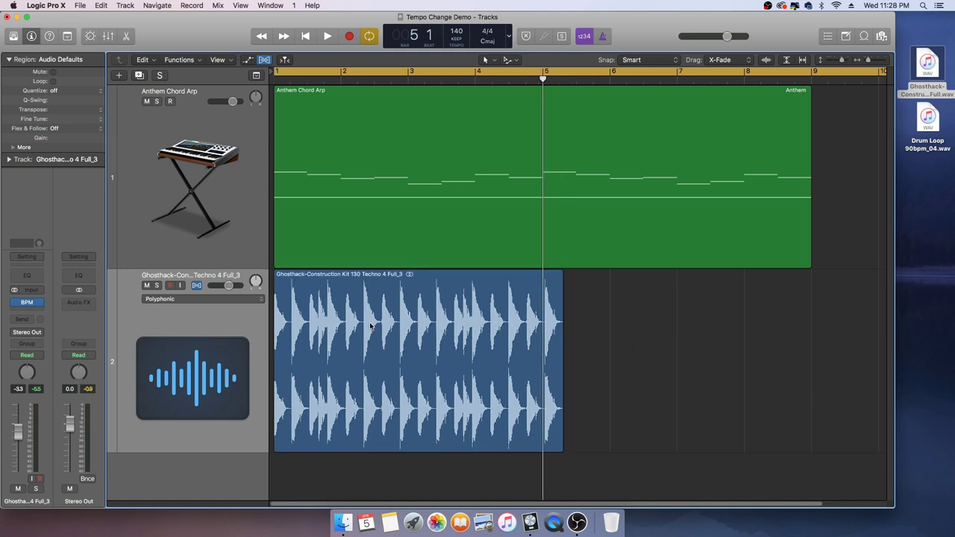
pyautogui.click(368, 329)
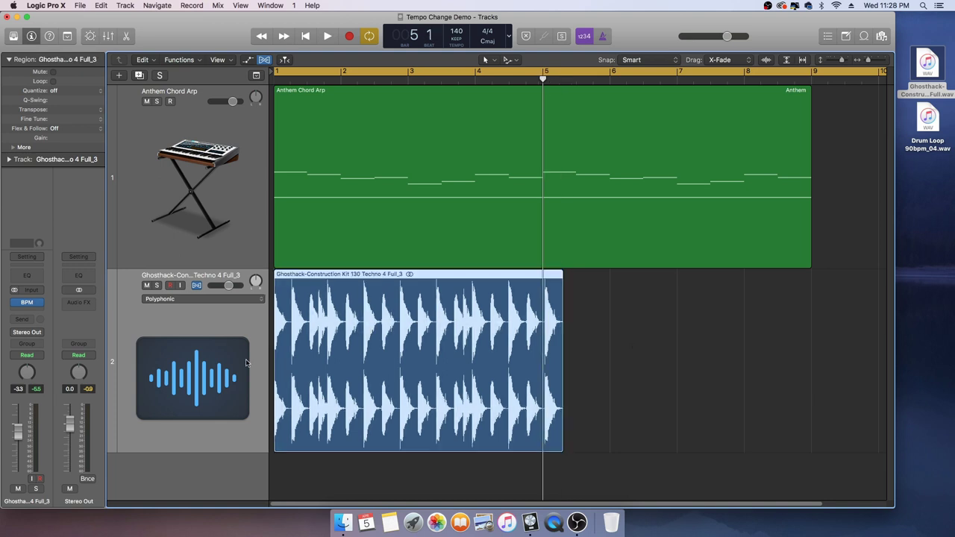
# Solo the Ghosthack track, confirm BPM Counter reads 130, and enable Flex on the track
pyautogui.click(27, 303)
pyautogui.click(156, 286)
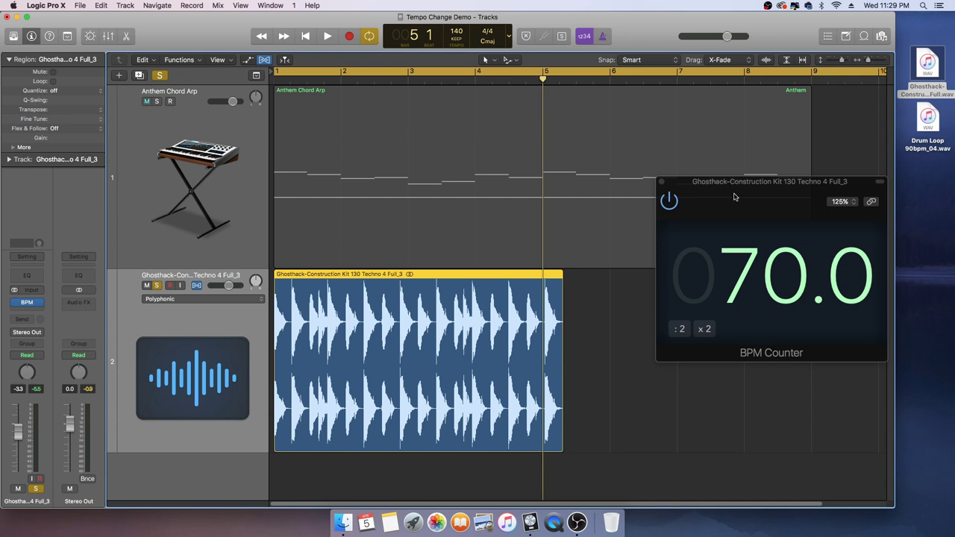
pyautogui.moveTo(735, 196); pyautogui.dragTo(662, 295)
pyautogui.press('space')
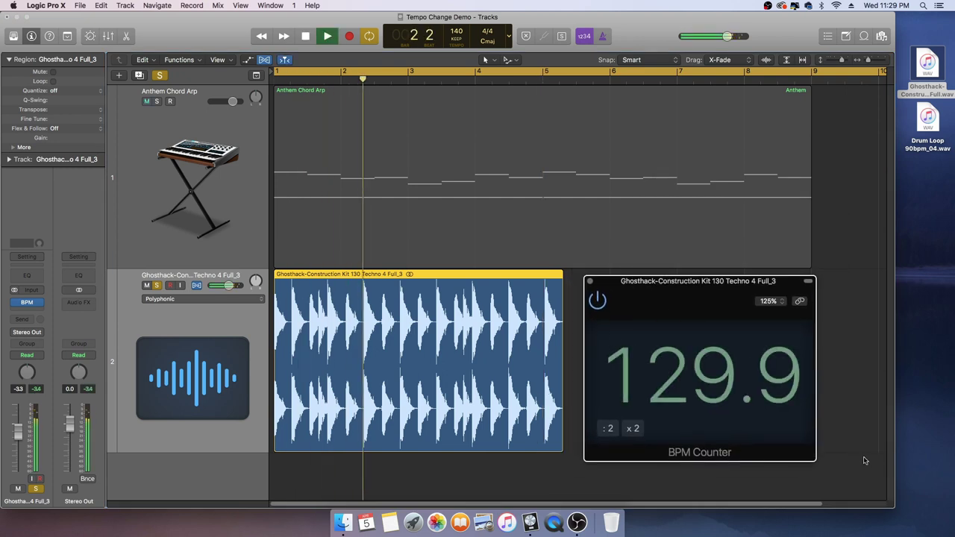
pyautogui.press('space')
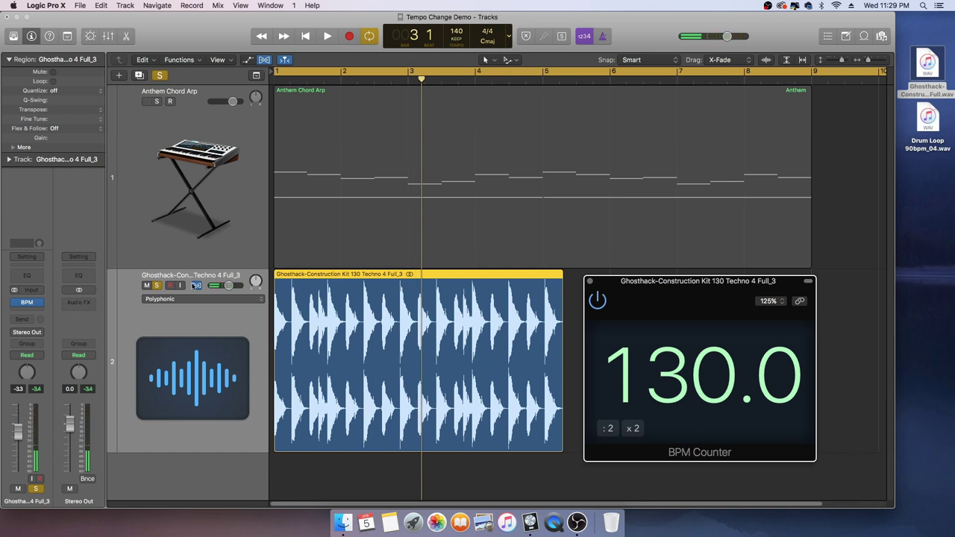
pyautogui.click(197, 286)
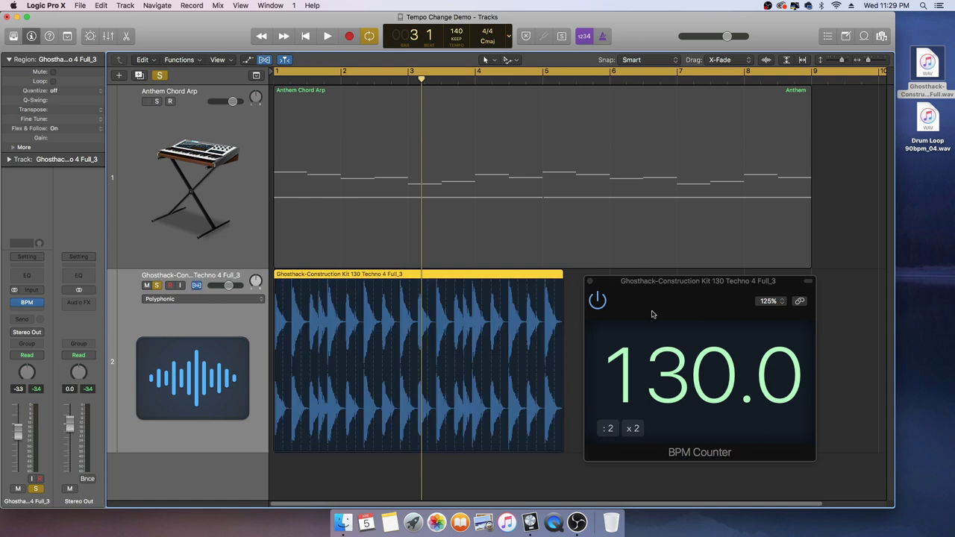
pyautogui.click(590, 281)
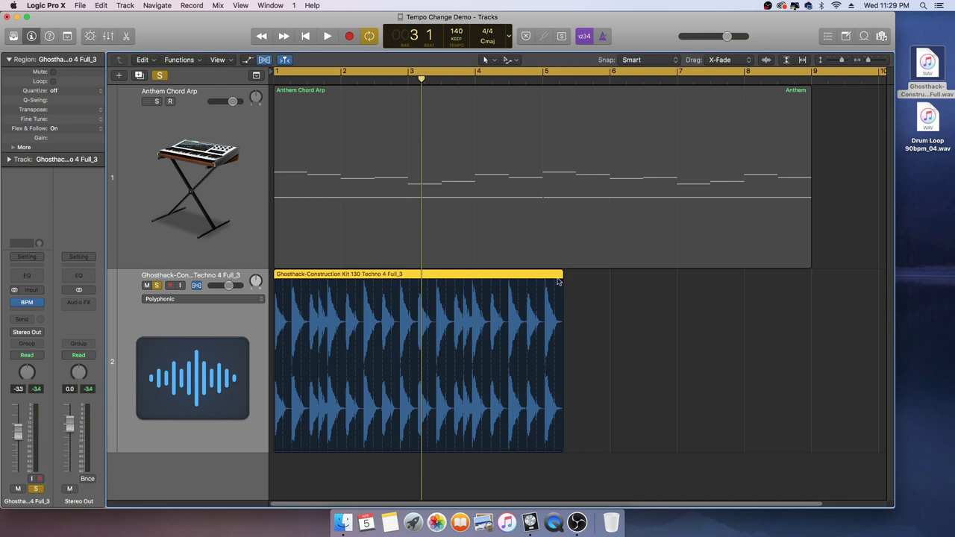
# Stretch the Ghosthack loop to end at bar 5 and recheck its tempo with BPM Counter
pyautogui.moveTo(562, 276); pyautogui.dragTo(544, 279)
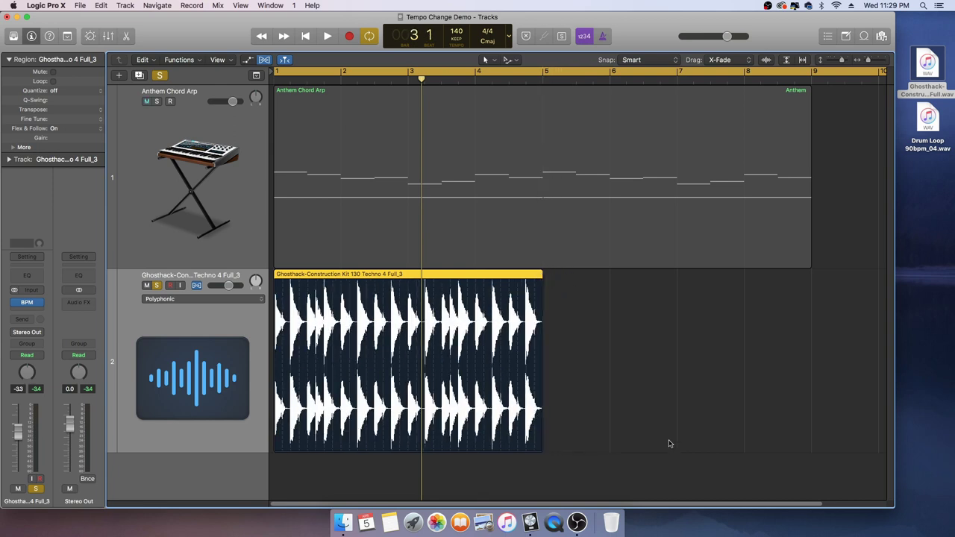
pyautogui.click(34, 303)
pyautogui.press('space')
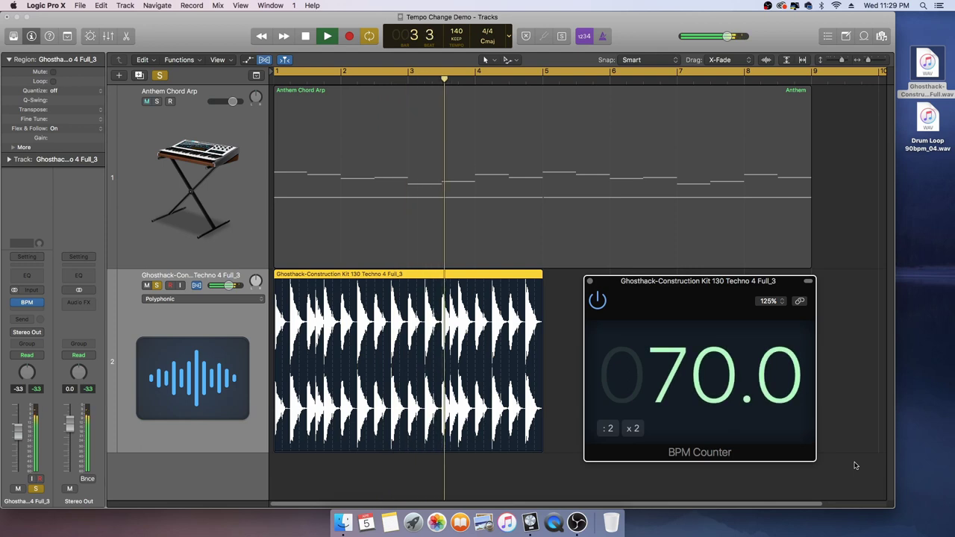
pyautogui.press('space')
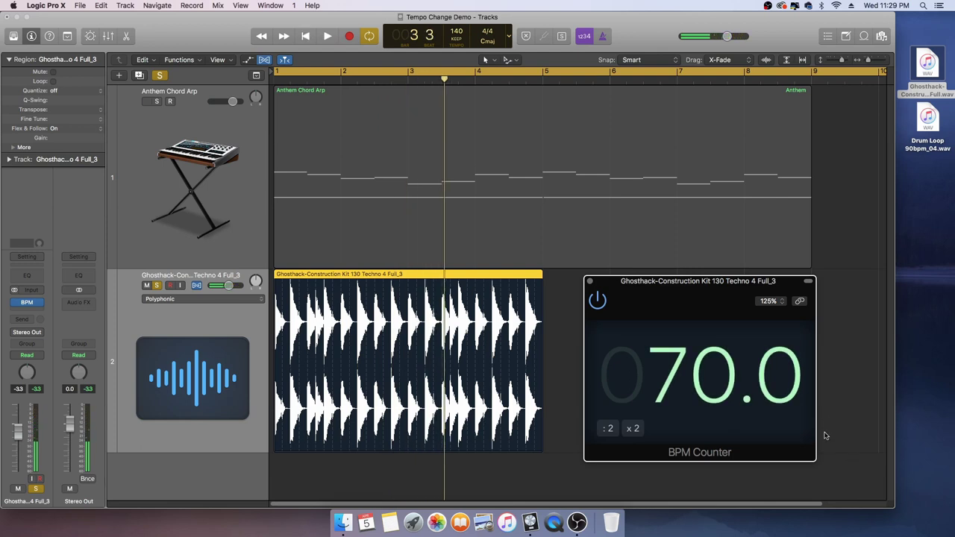
pyautogui.click(588, 281)
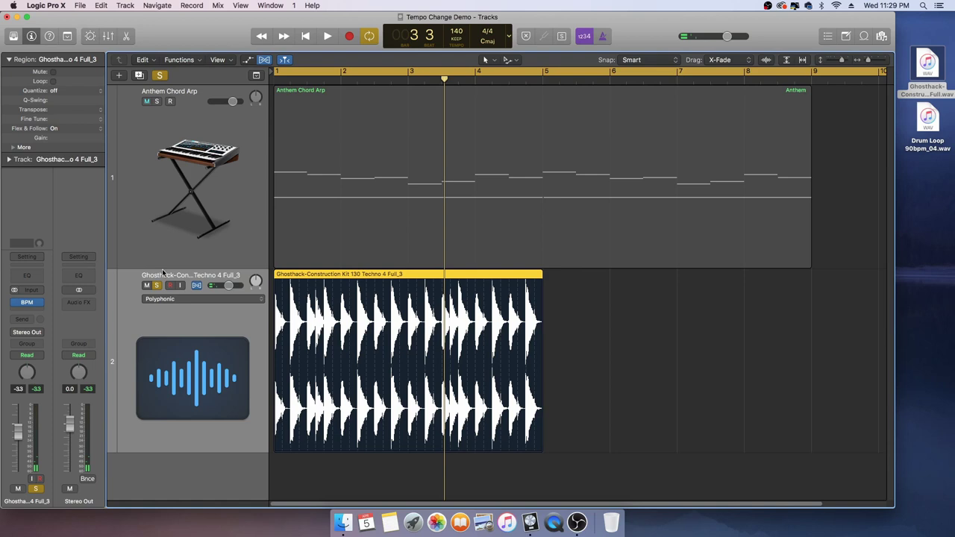
# Unsolo the drum track, repeat the loop through bar 9, and play the arrangement
pyautogui.click(156, 286)
pyautogui.click(582, 371)
pyautogui.click(386, 355)
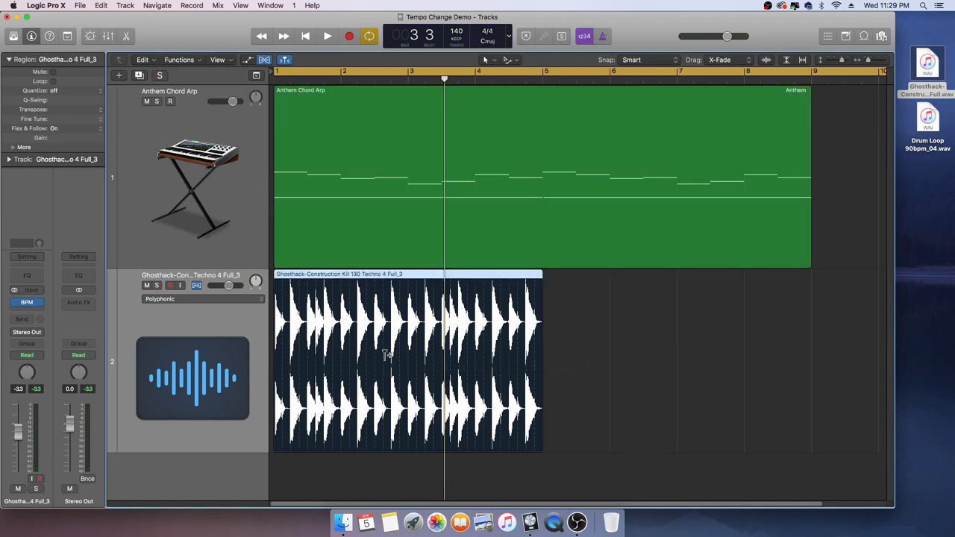
pyautogui.press('super+r')
pyautogui.press('space')
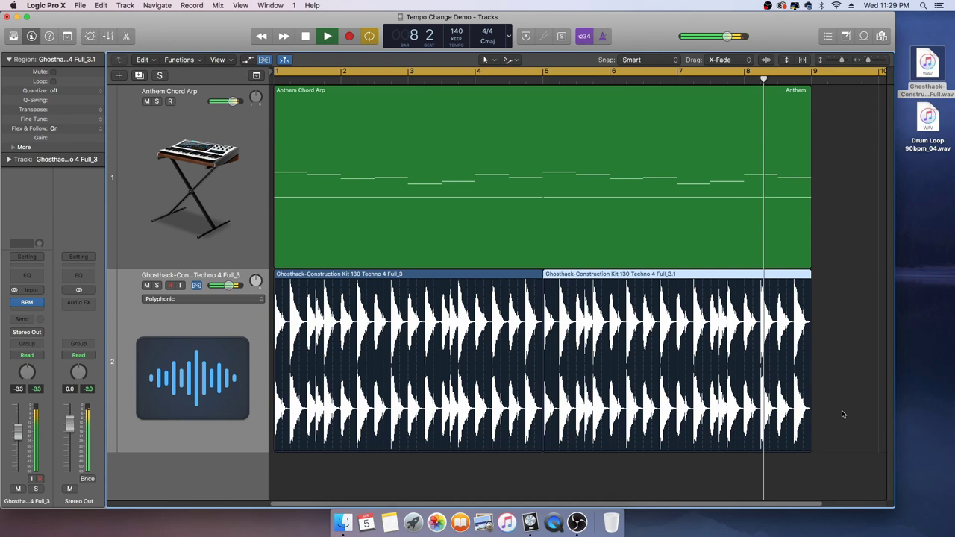
pyautogui.click(923, 409)
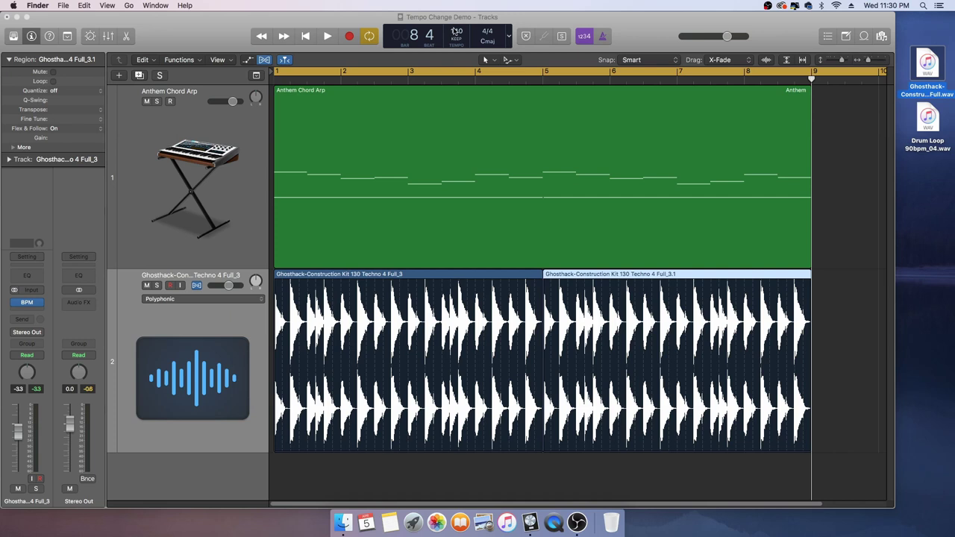
# Play the flexed loop with the project tempo at 85, then at 163
pyautogui.moveTo(456, 32); pyautogui.dragTo(454, 99)
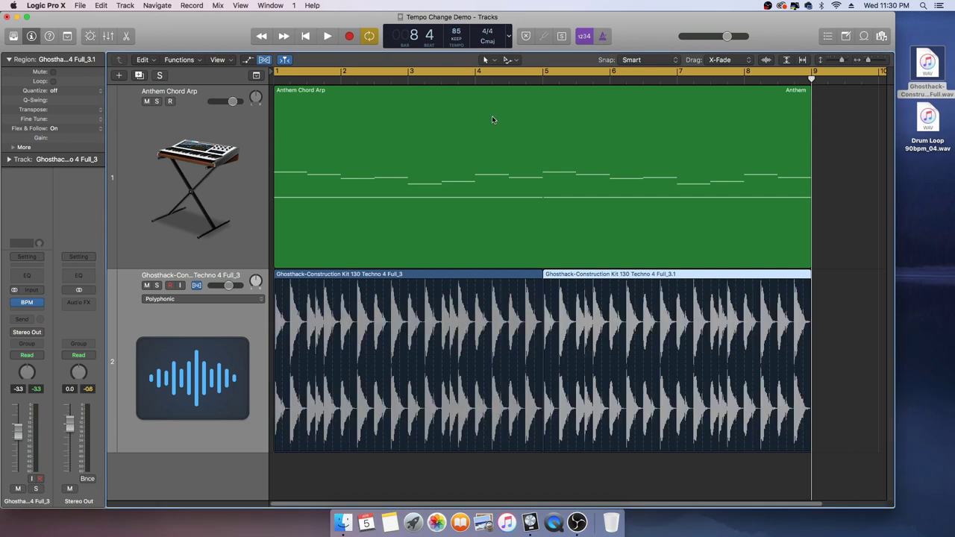
pyautogui.press('space')
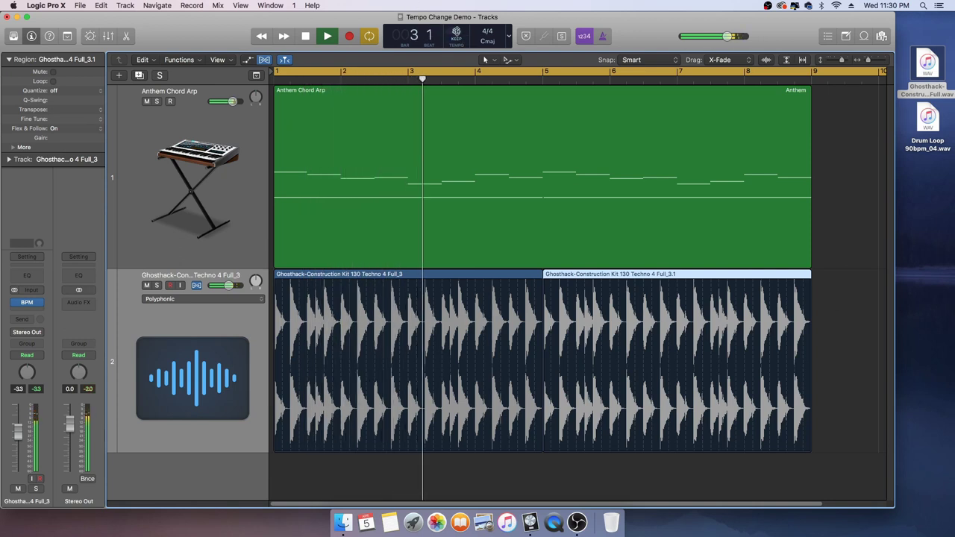
pyautogui.press('space')
pyautogui.moveTo(457, 34); pyautogui.dragTo(456, 19)
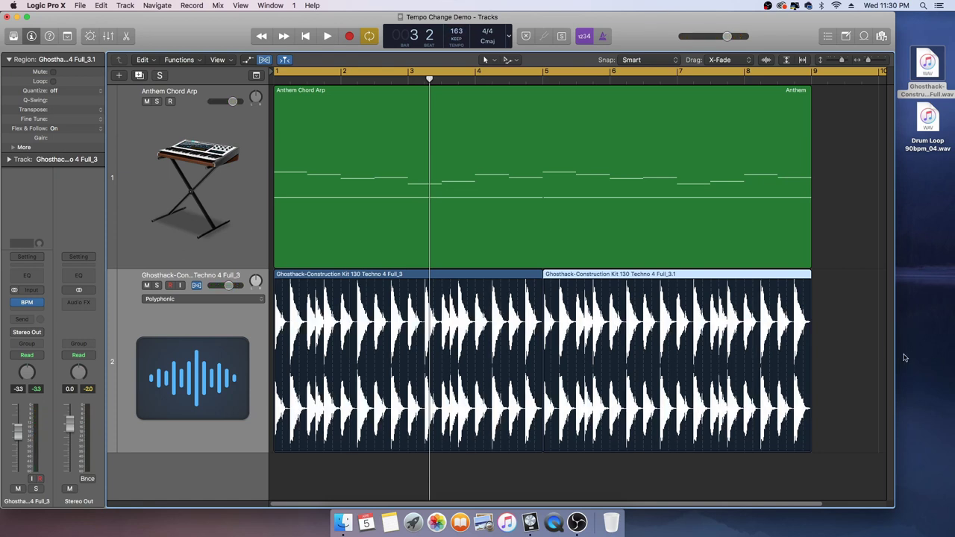
pyautogui.press('space')
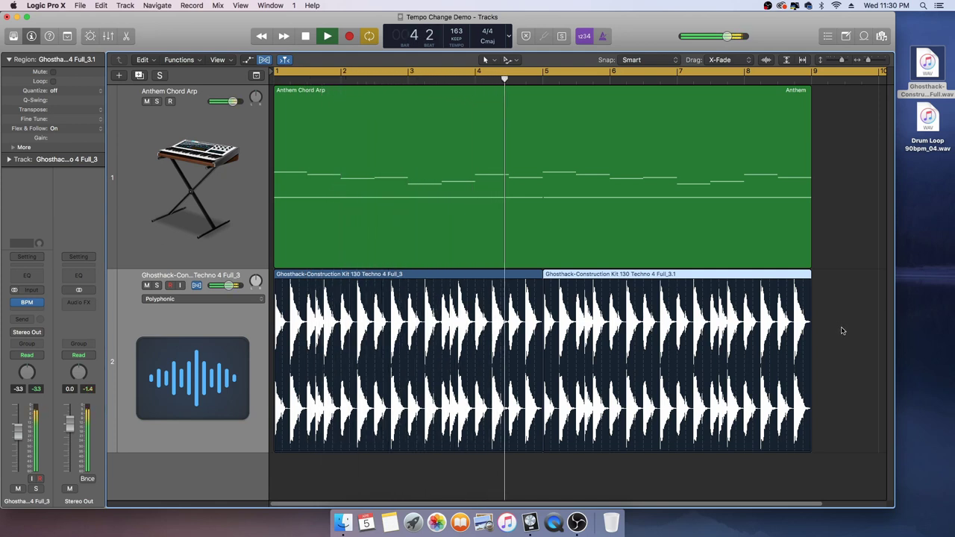
# Delete the Full_3.1 copy and put Drum Loop 90bpm_04.wav onto track 2 from bar 1
pyautogui.moveTo(844, 327); pyautogui.dragTo(806, 308)
pyautogui.press('space')
pyautogui.press('Delete')
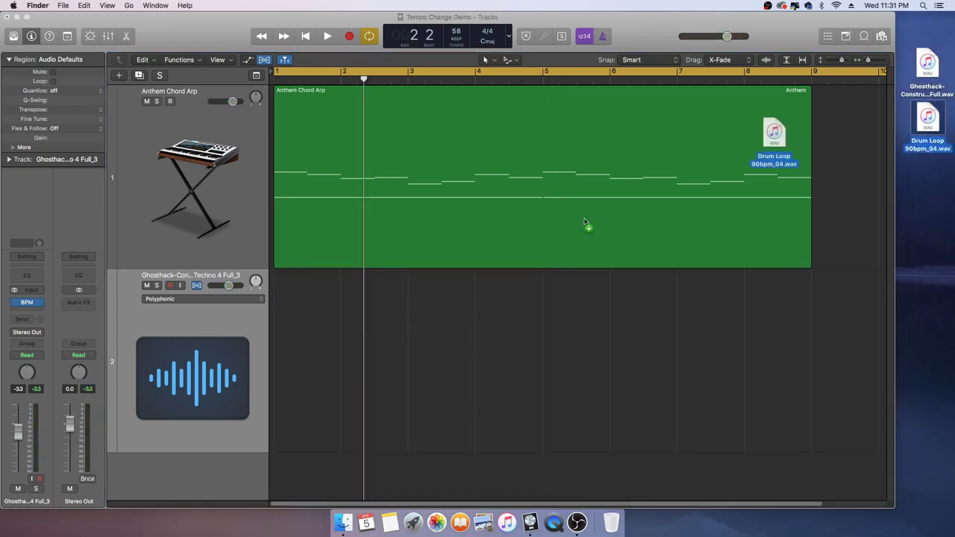
pyautogui.moveTo(783, 161); pyautogui.dragTo(556, 383)
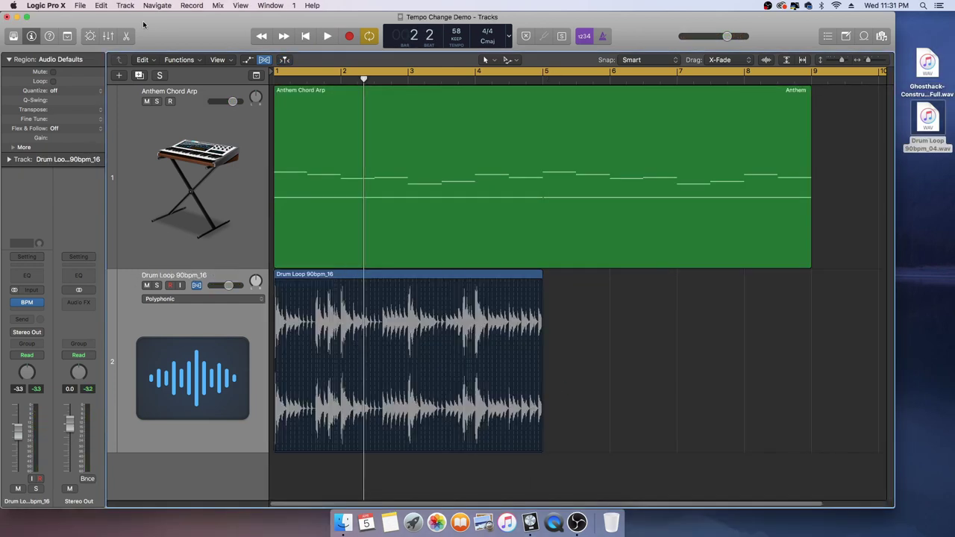
pyautogui.click(273, 79)
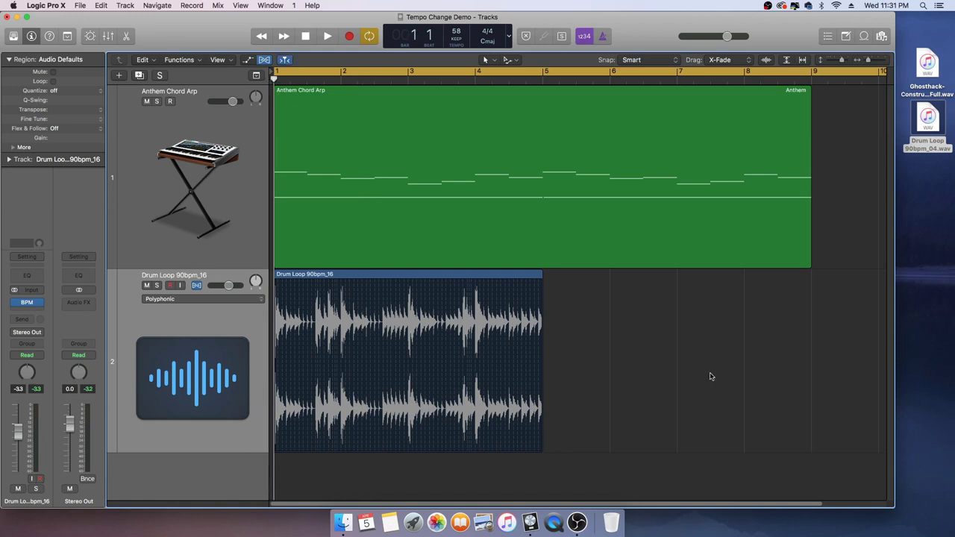